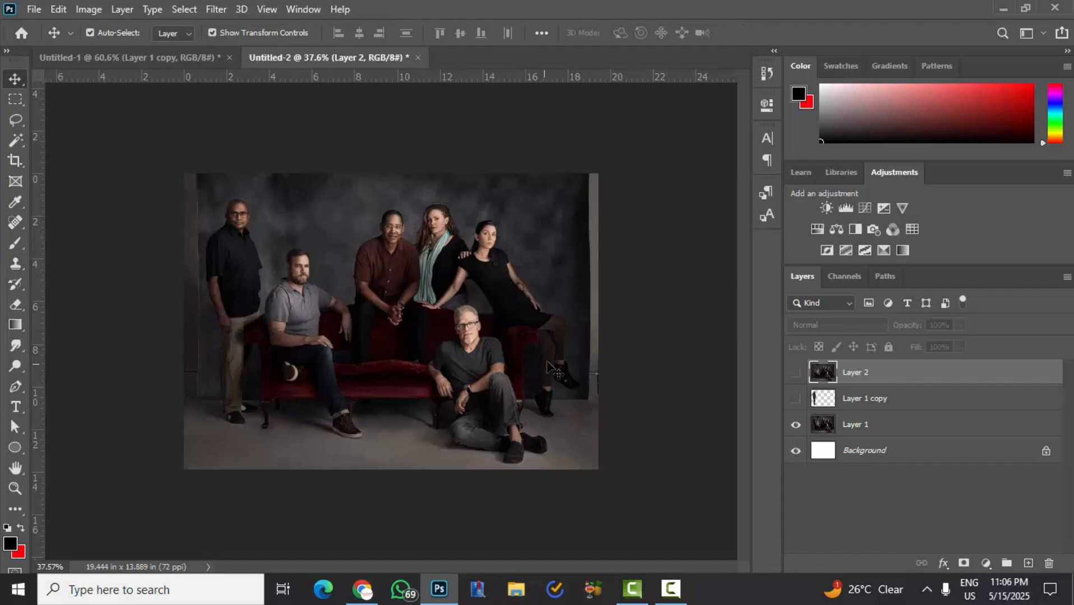
- Compare the group photo with Layer 2 shown and hidden to see the standing man removed from the far-left spot
{"action": "key", "text": "ctrl+plus"}
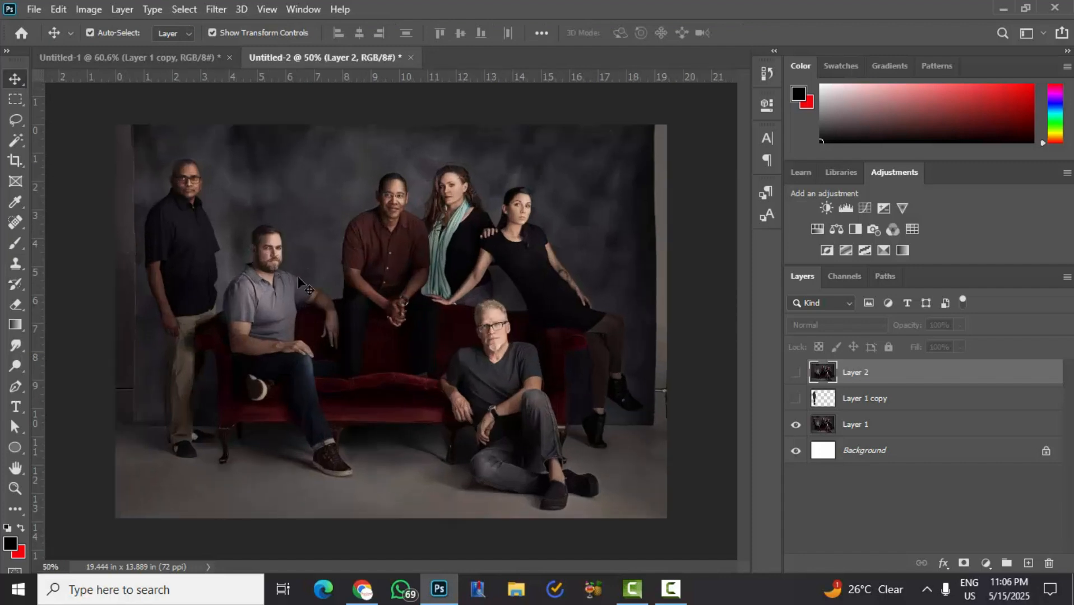
{"action": "scroll", "coordinate": [159, 187], "scroll_direction": "up", "scroll_amount": 5}
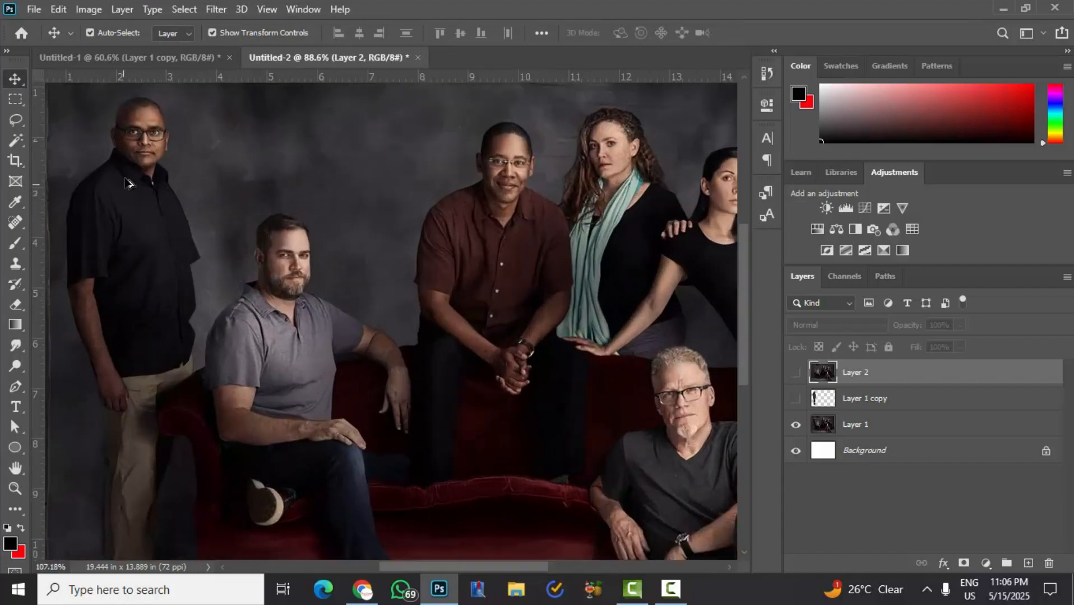
{"action": "scroll", "coordinate": [162, 246], "scroll_direction": "down", "scroll_amount": 3}
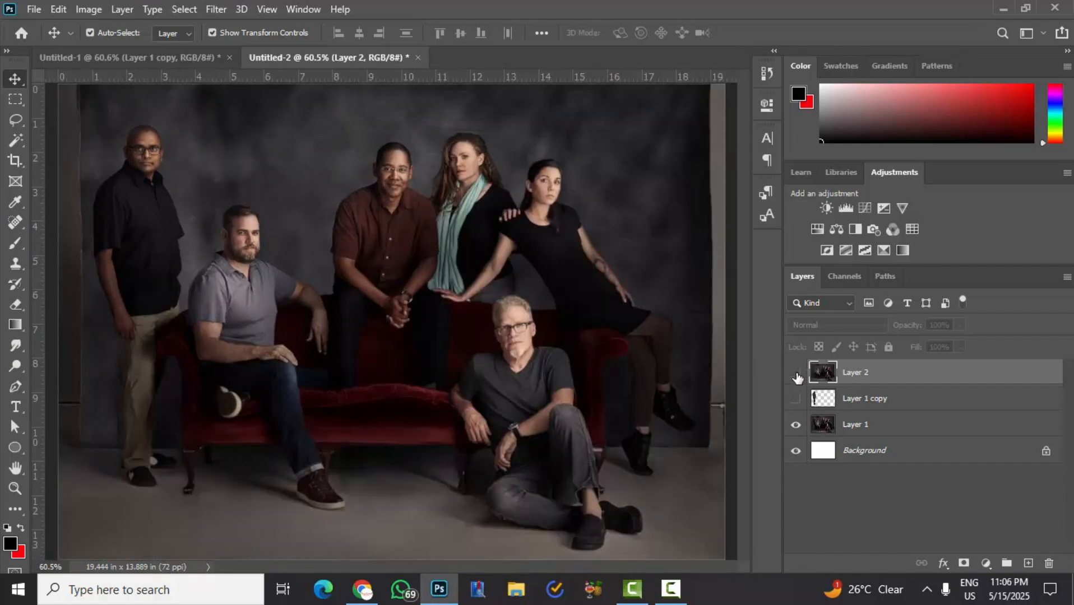
{"action": "left_click", "coordinate": [796, 375]}
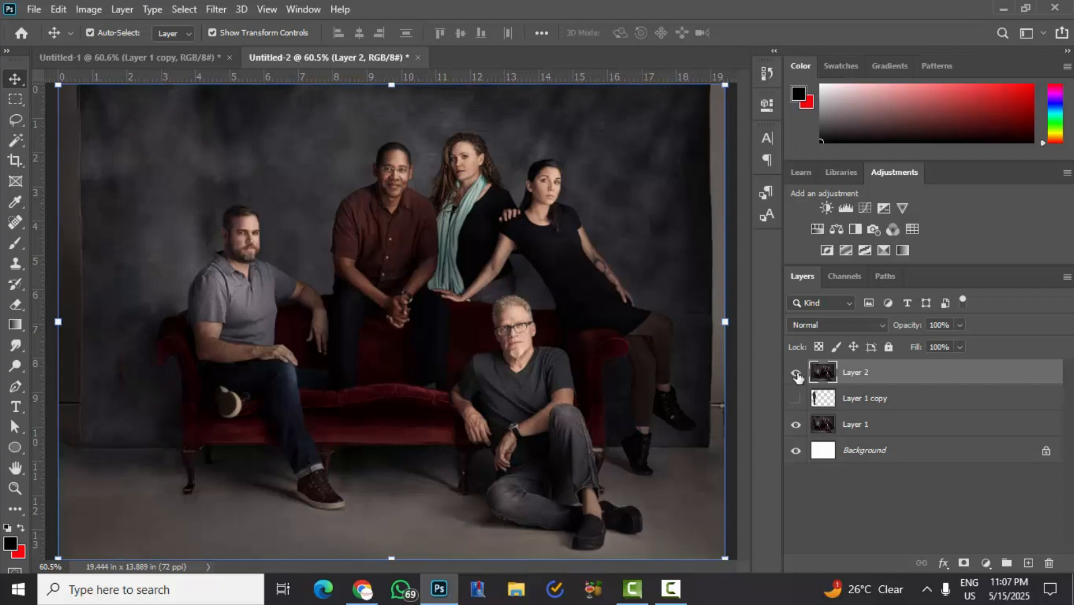
{"action": "left_click", "coordinate": [796, 373]}
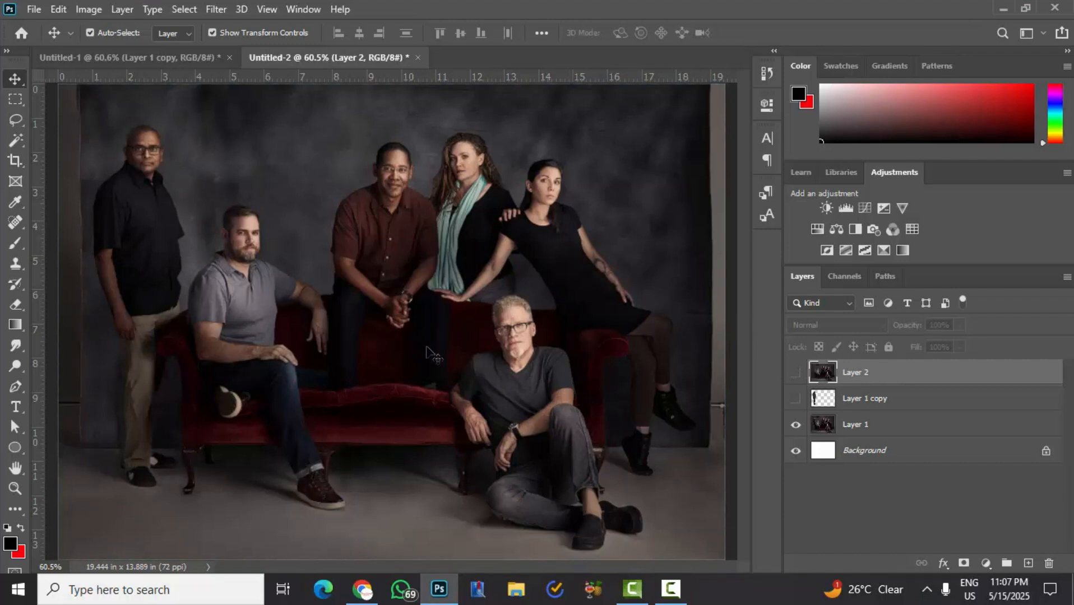
{"action": "scroll", "coordinate": [481, 399], "scroll_direction": "down", "scroll_amount": 3}
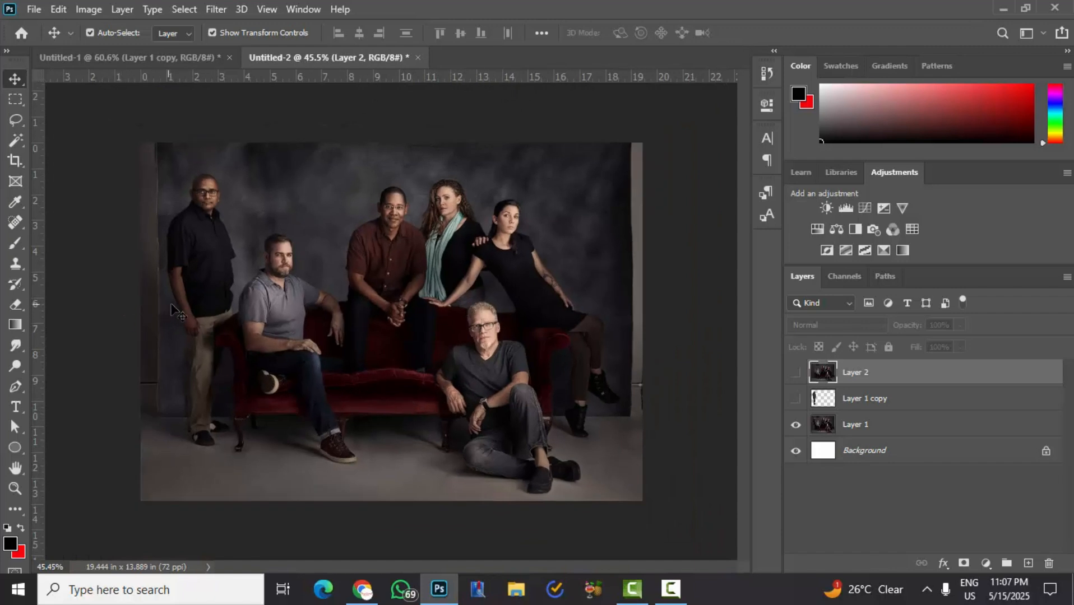
- Delete Layer 2 and Layer 1 copy, keeping only Layer 1 above the background
{"action": "left_click", "coordinate": [834, 409]}
{"action": "left_click", "coordinate": [822, 379]}
{"action": "key", "text": "Delete"}
{"action": "key", "text": "Delete"}
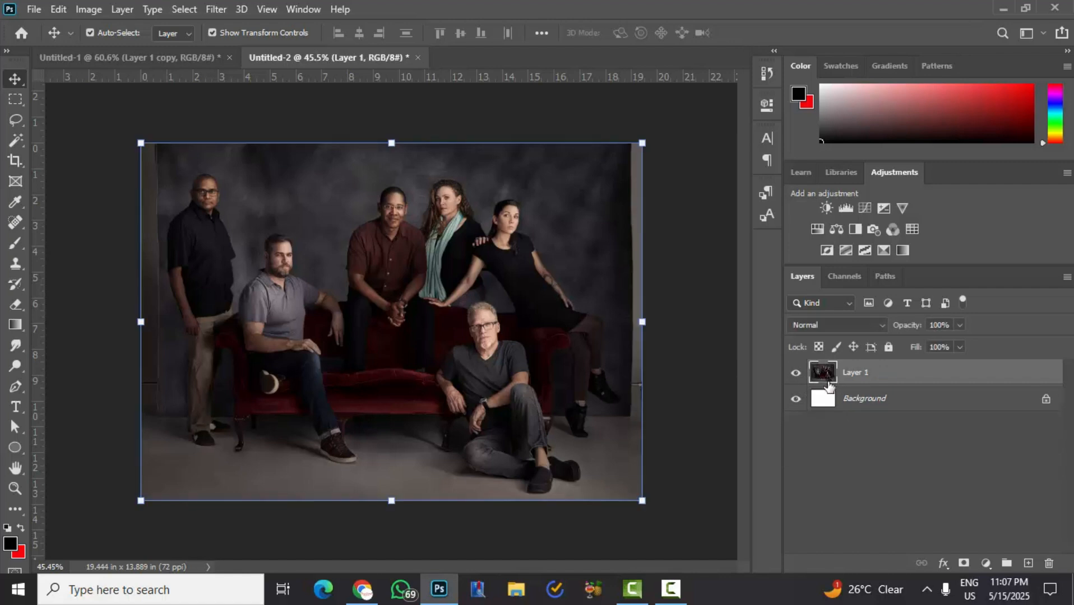
{"action": "left_click", "coordinate": [699, 371]}
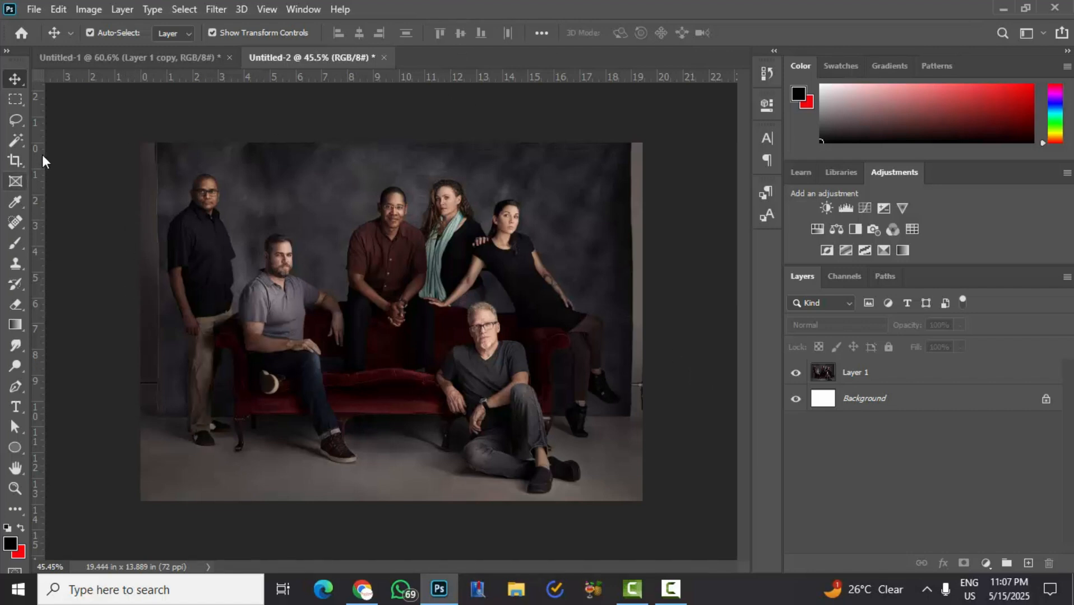
- Make Layer 1 active and choose the standard Lasso tool for a freehand selection
{"action": "left_click", "coordinate": [829, 375]}
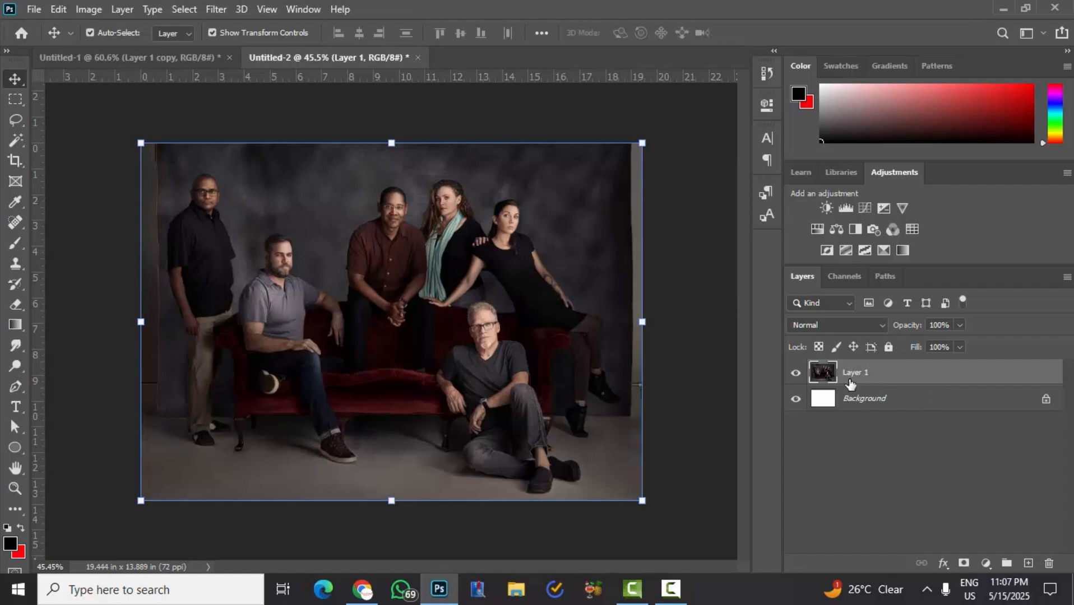
{"action": "left_click", "coordinate": [18, 126]}
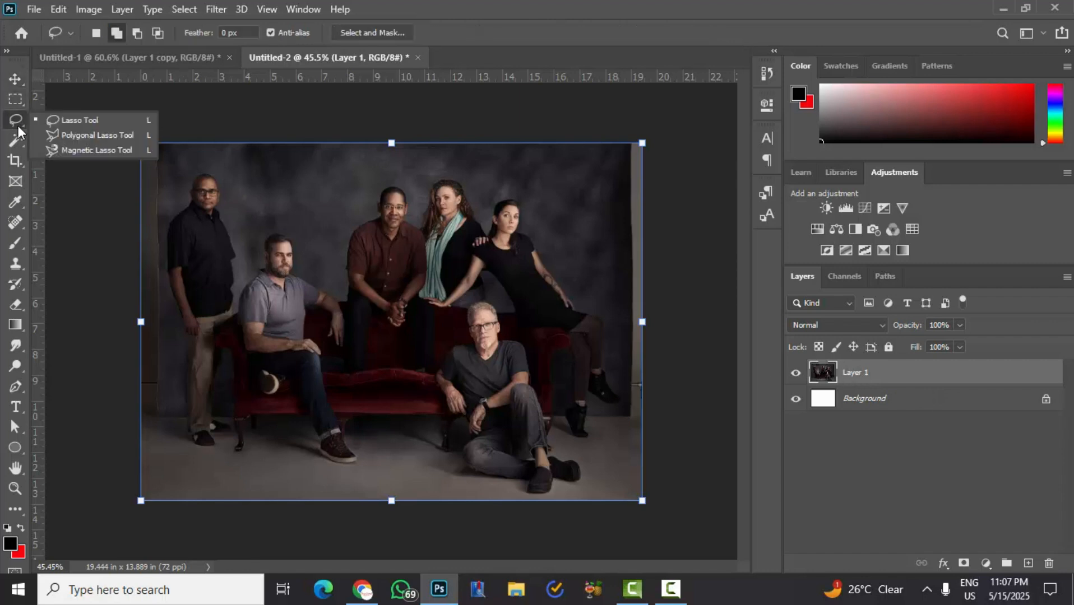
{"action": "left_click", "coordinate": [86, 122]}
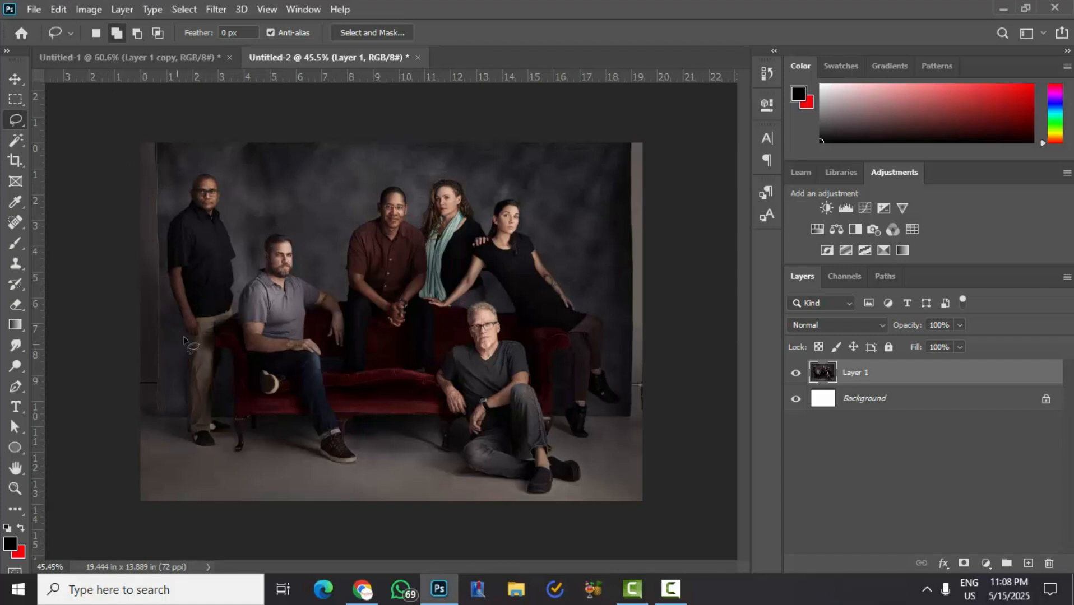
{"action": "scroll", "coordinate": [180, 220], "scroll_direction": "up", "scroll_amount": 3}
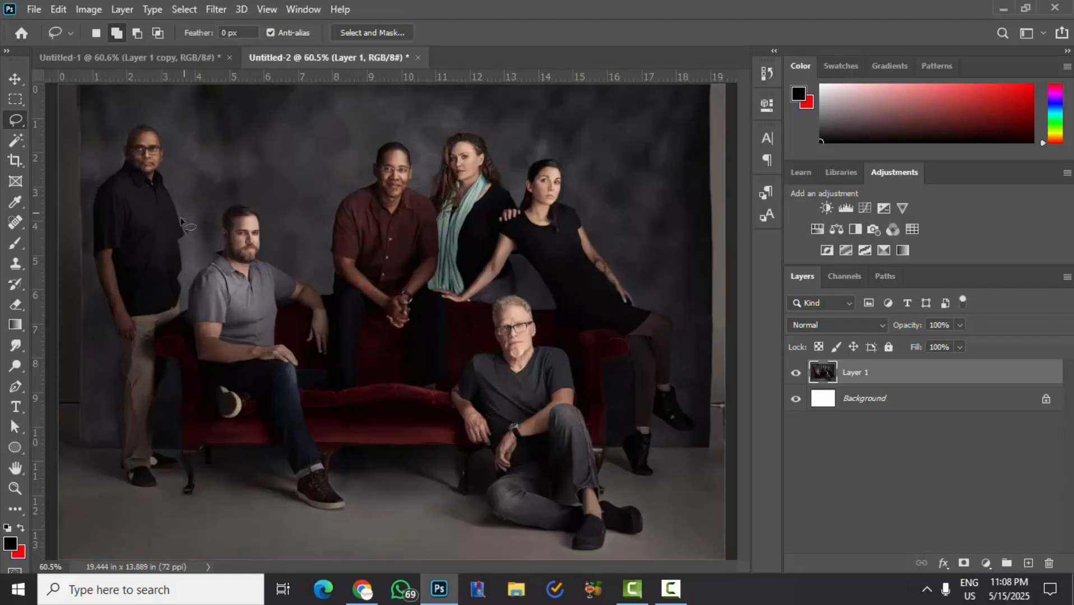
{"action": "scroll", "coordinate": [135, 201], "scroll_direction": "up", "scroll_amount": 5}
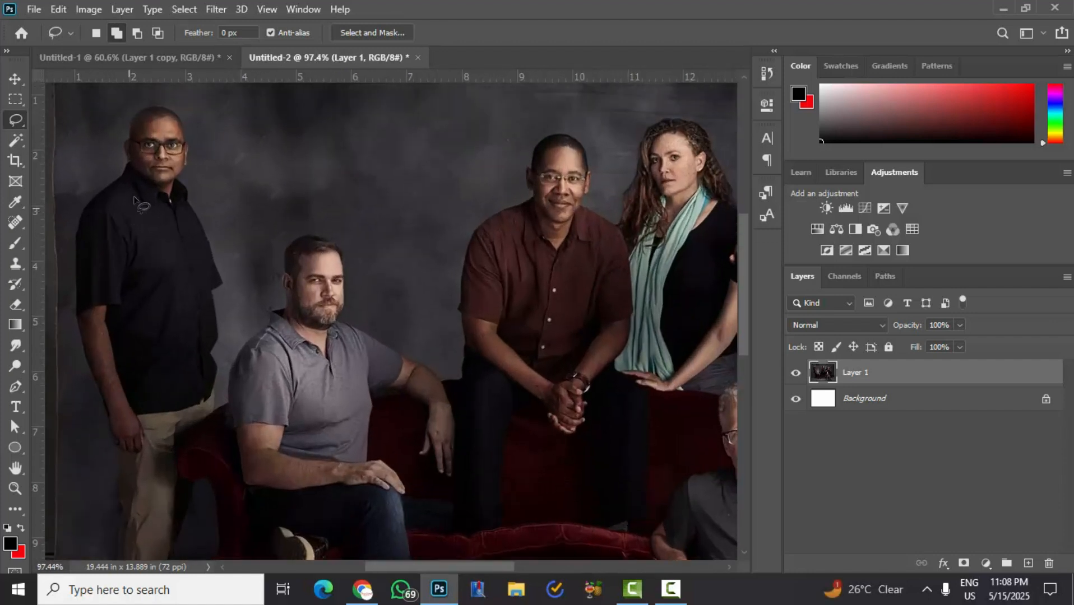
{"action": "mouse_move", "coordinate": [146, 100]}
{"action": "left_mouse_down"}
{"action": "mouse_move", "coordinate": [126, 123]}
{"action": "mouse_move", "coordinate": [114, 173]}
{"action": "mouse_move", "coordinate": [77, 203]}
{"action": "mouse_move", "coordinate": [70, 230]}
{"action": "mouse_move", "coordinate": [67, 305]}
{"action": "mouse_move", "coordinate": [114, 499]}
{"action": "mouse_move", "coordinate": [107, 558]}
{"action": "left_mouse_up"}
{"action": "scroll", "coordinate": [108, 497], "scroll_direction": "down", "scroll_amount": 2}
{"action": "scroll", "coordinate": [110, 504], "scroll_direction": "down", "scroll_amount": 1}
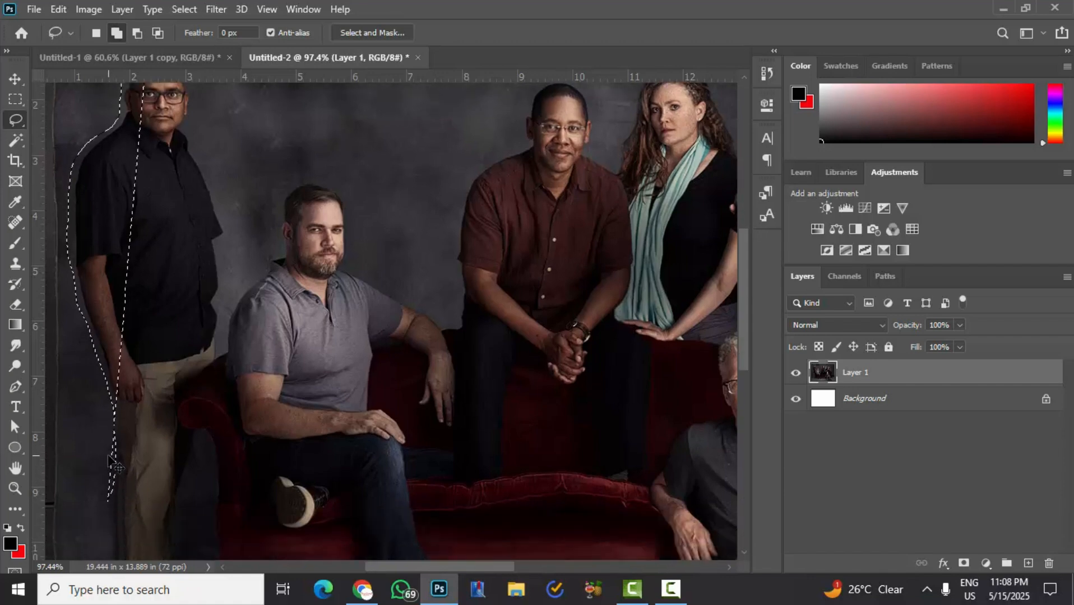
{"action": "key", "text": "ctrl+d"}
- Outline the man standing beside the sofa with a closed lasso selection, from head to shoes, leaving a small margin around him
{"action": "scroll", "coordinate": [104, 398], "scroll_direction": "down", "scroll_amount": 2}
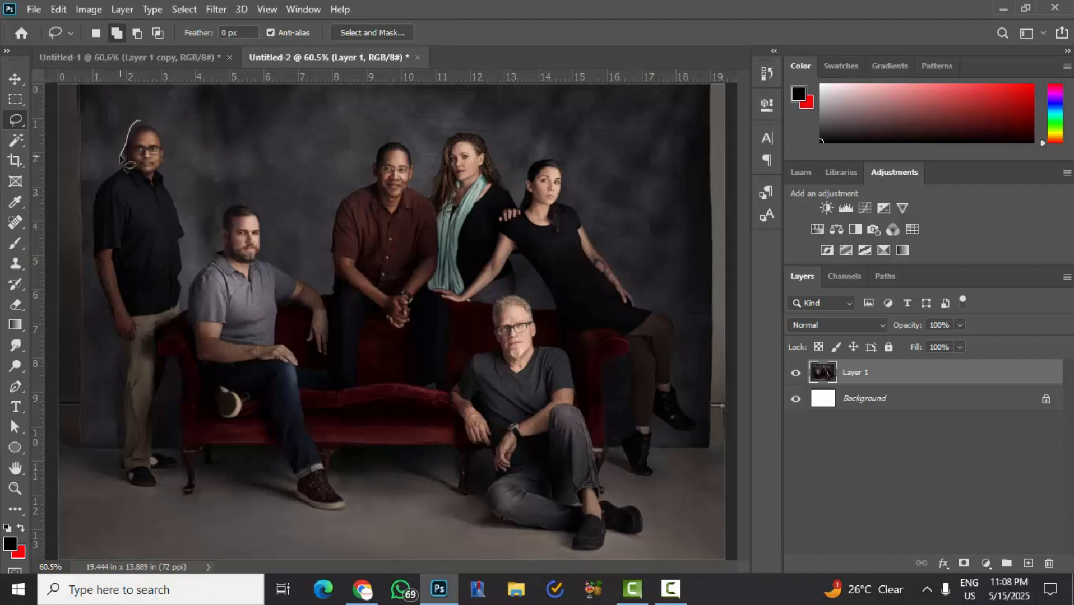
{"action": "mouse_move", "coordinate": [131, 124]}
{"action": "left_mouse_down"}
{"action": "mouse_move", "coordinate": [119, 169]}
{"action": "mouse_move", "coordinate": [93, 189]}
{"action": "mouse_move", "coordinate": [85, 224]}
{"action": "mouse_move", "coordinate": [116, 348]}
{"action": "mouse_move", "coordinate": [119, 477]}
{"action": "left_mouse_up"}
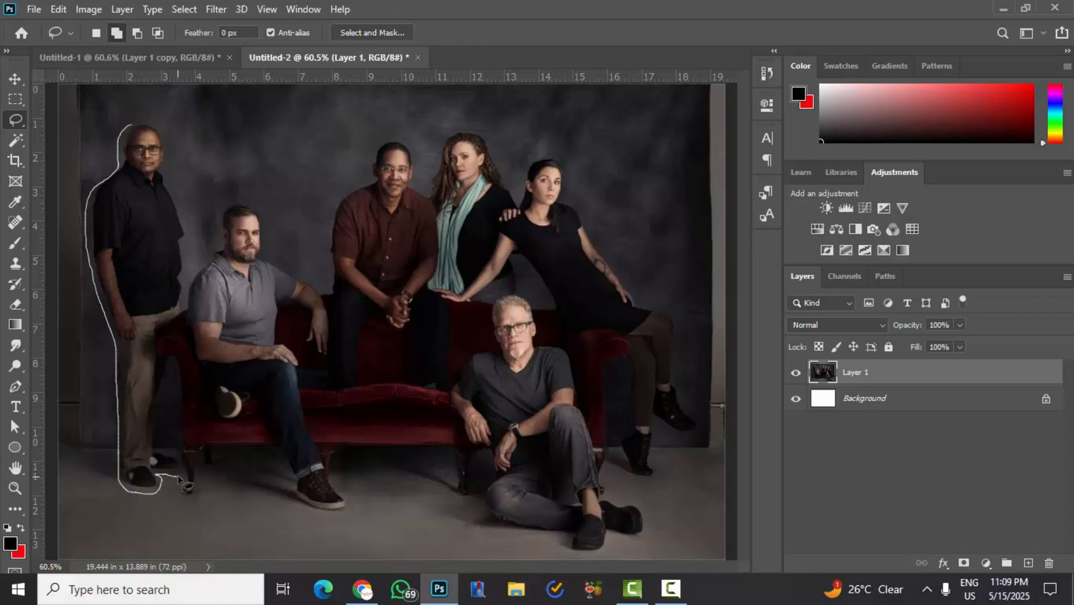
{"action": "mouse_move", "coordinate": [179, 478]}
{"action": "left_mouse_down"}
{"action": "mouse_move", "coordinate": [156, 436]}
{"action": "mouse_move", "coordinate": [170, 358]}
{"action": "mouse_move", "coordinate": [157, 344]}
{"action": "mouse_move", "coordinate": [182, 312]}
{"action": "mouse_move", "coordinate": [187, 252]}
{"action": "left_mouse_up"}
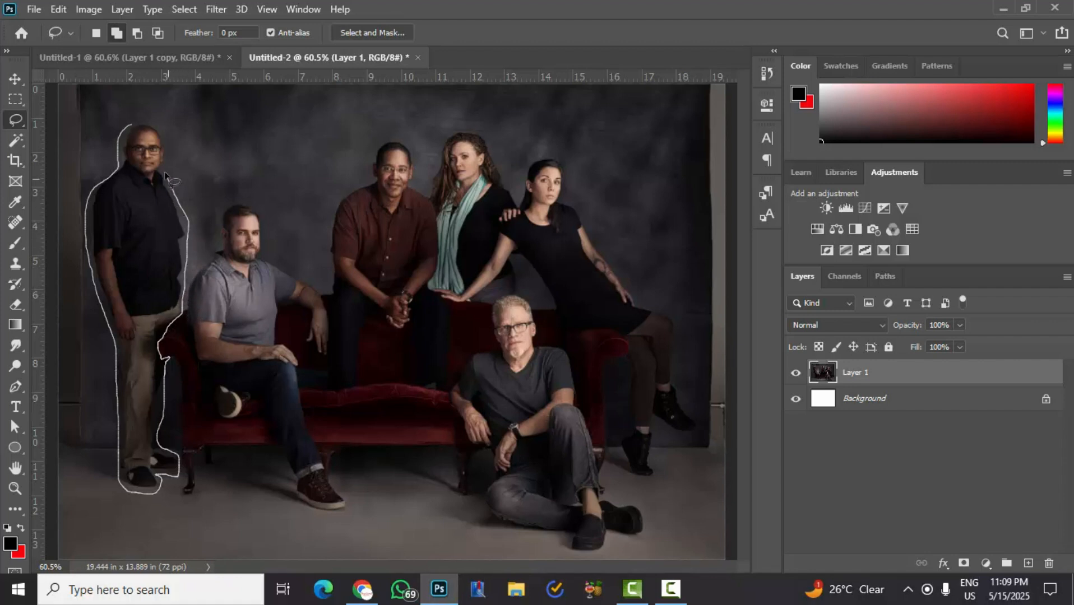
{"action": "mouse_move", "coordinate": [166, 161]}
{"action": "left_mouse_down"}
{"action": "mouse_move", "coordinate": [158, 126]}
{"action": "mouse_move", "coordinate": [130, 122]}
{"action": "left_mouse_up"}
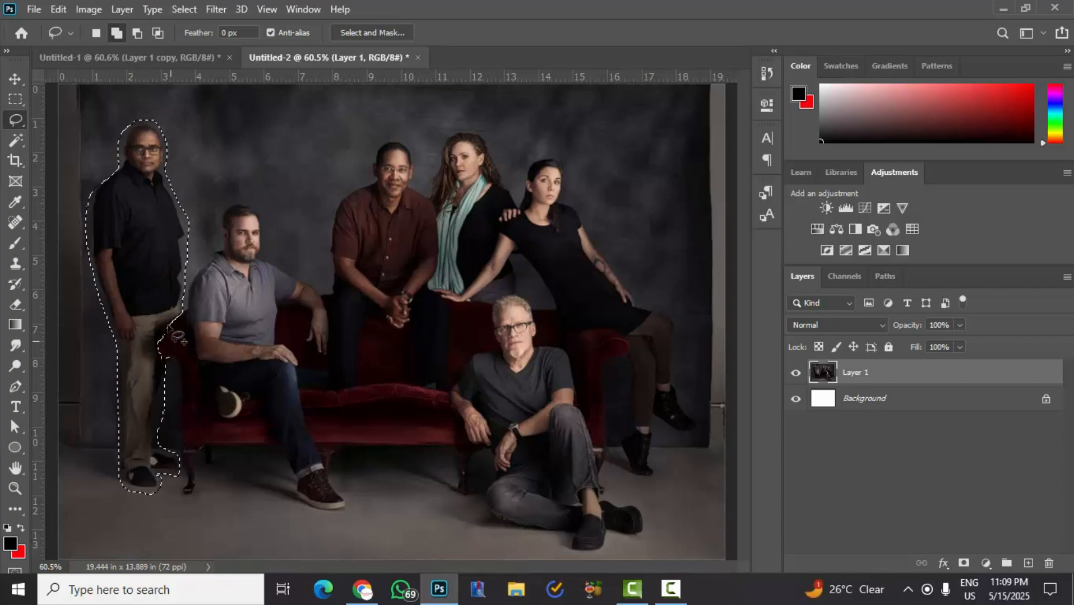
- Add the dark gap directly beneath the curled sofa armrest to the standing man's lasso selection
{"action": "scroll", "coordinate": [106, 231], "scroll_direction": "up", "scroll_amount": 2}
{"action": "scroll", "coordinate": [106, 230], "scroll_direction": "up", "scroll_amount": 2}
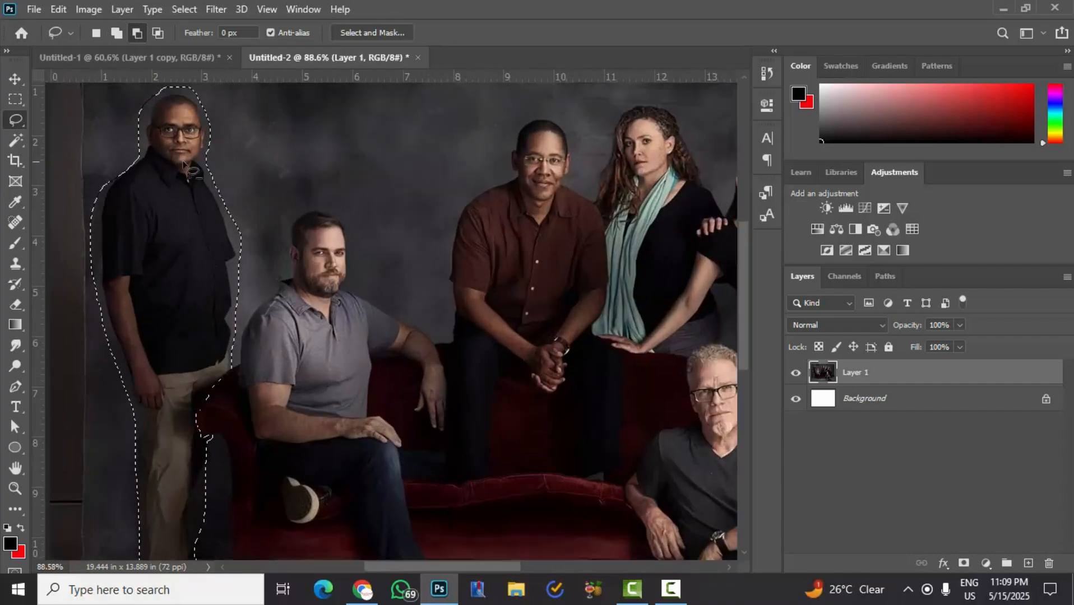
{"action": "scroll", "coordinate": [227, 268], "scroll_direction": "down", "scroll_amount": 1}
{"action": "scroll", "coordinate": [227, 267], "scroll_direction": "down", "scroll_amount": 4}
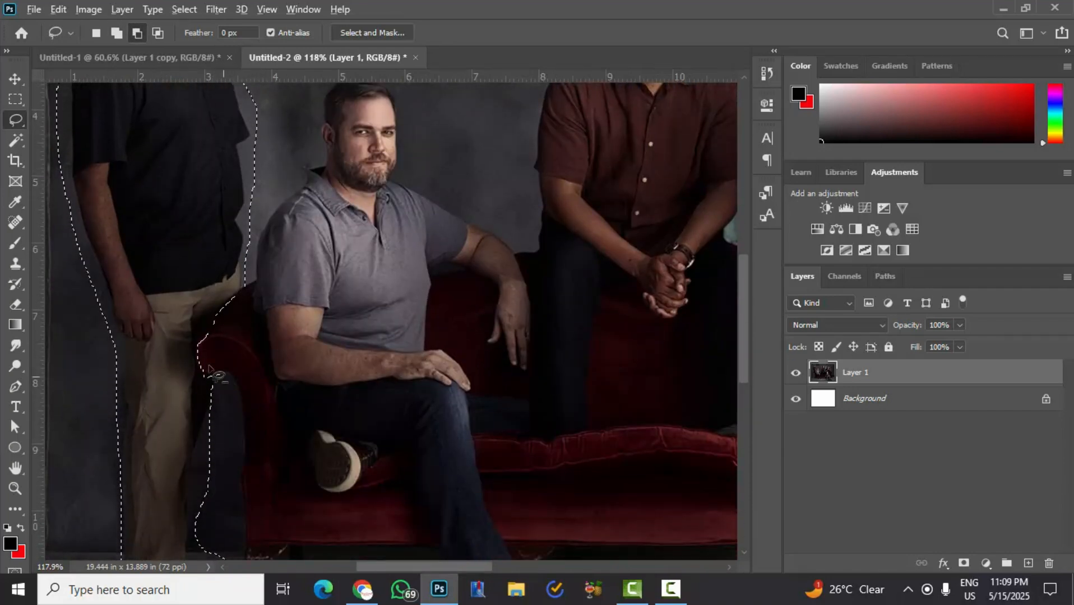
{"action": "scroll", "coordinate": [236, 277], "scroll_direction": "up", "scroll_amount": 6}
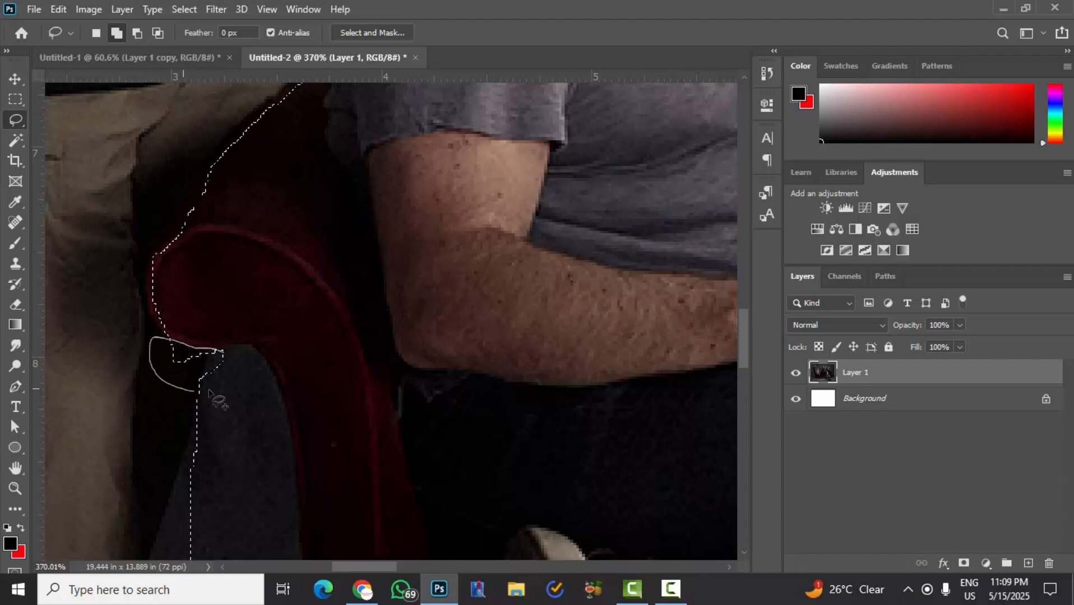
{"action": "left_click_drag", "start_coordinate": [208, 390], "coordinate": [225, 385]}
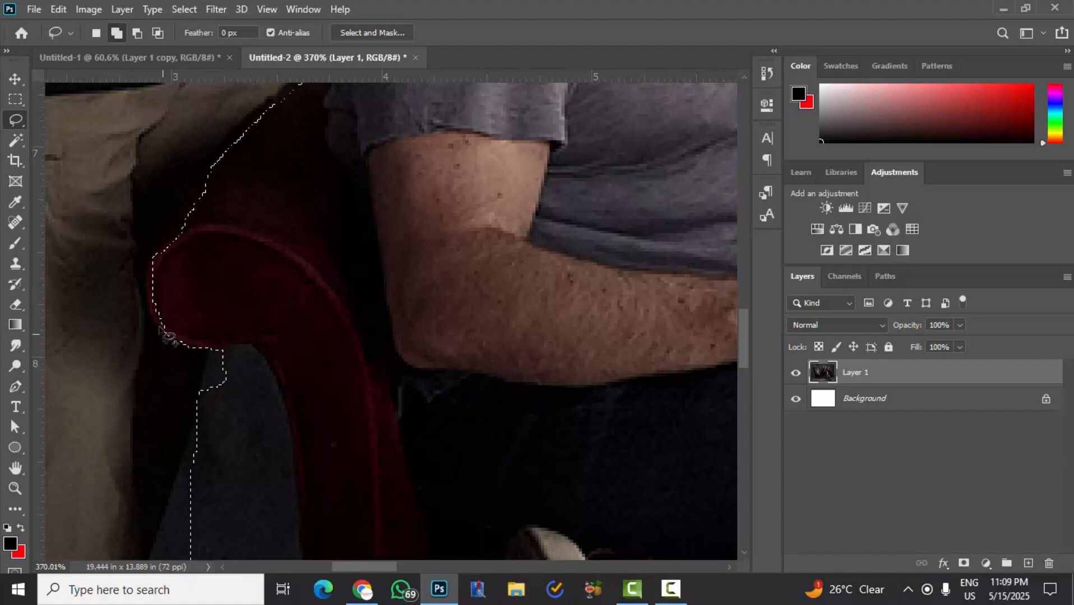
{"action": "scroll", "coordinate": [156, 256], "scroll_direction": "up", "scroll_amount": 1}
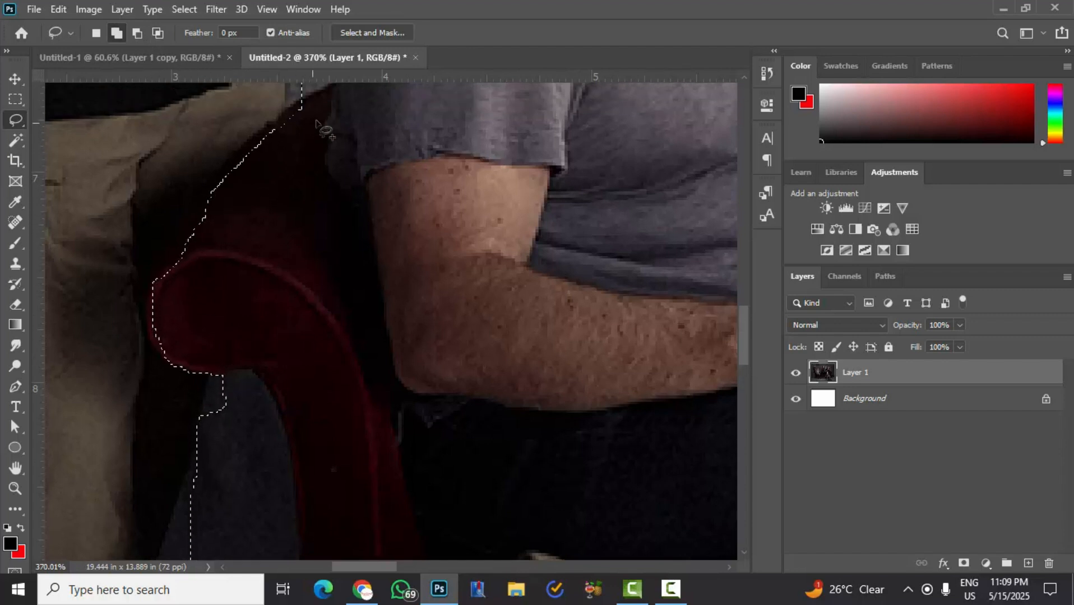
- Subtract the sofa armrest's sloping top and curled edge from the selection so its border follows the armrest
{"action": "left_click", "coordinate": [137, 33]}
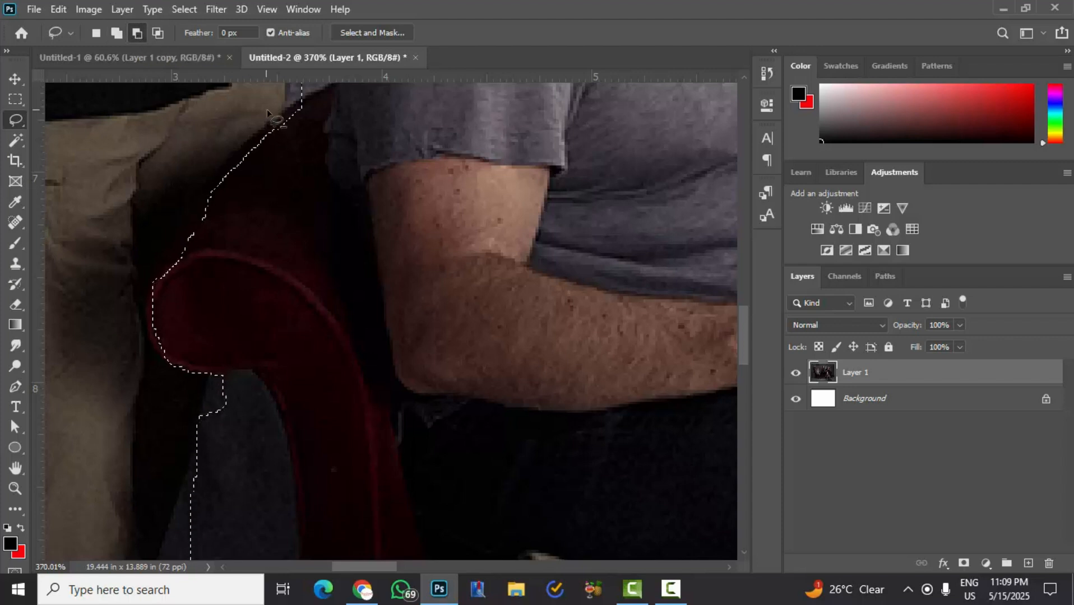
{"action": "left_click_drag", "start_coordinate": [300, 102], "coordinate": [221, 177]}
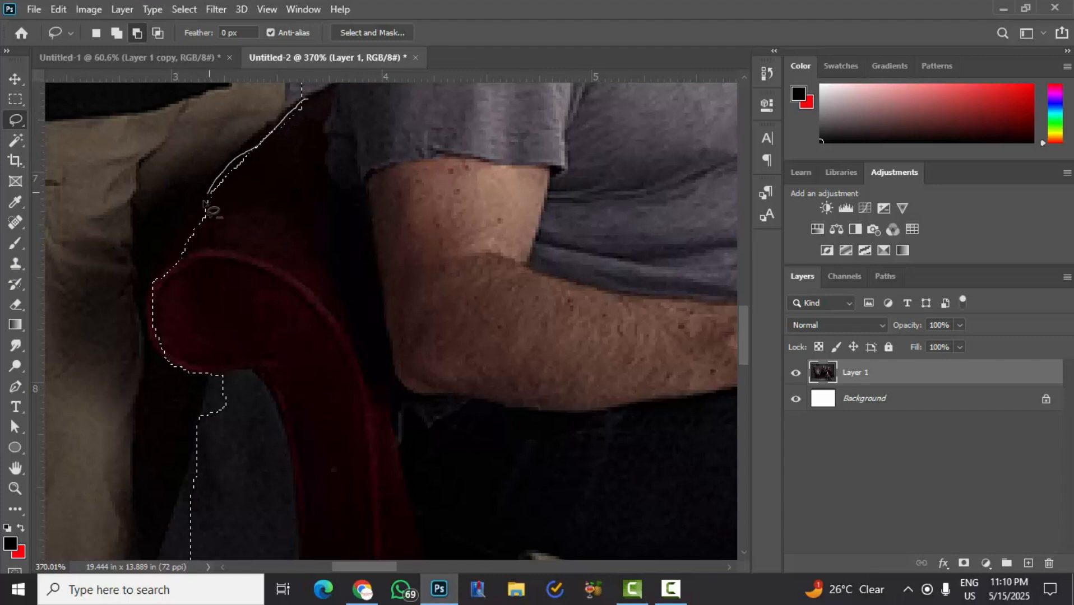
{"action": "left_click_drag", "start_coordinate": [188, 231], "coordinate": [174, 251]}
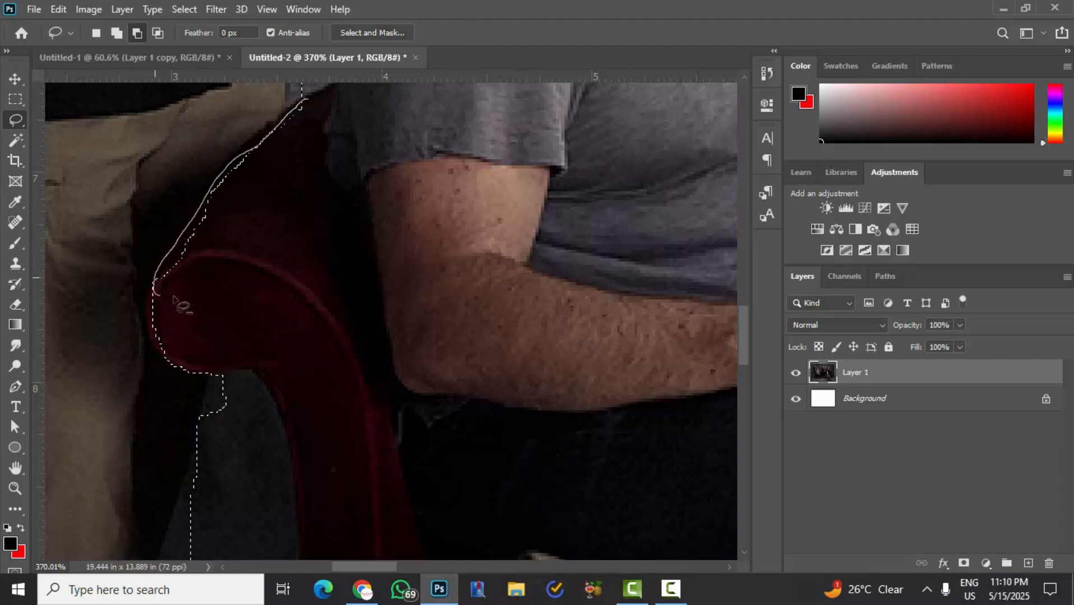
{"action": "left_click_drag", "start_coordinate": [173, 297], "coordinate": [171, 296]}
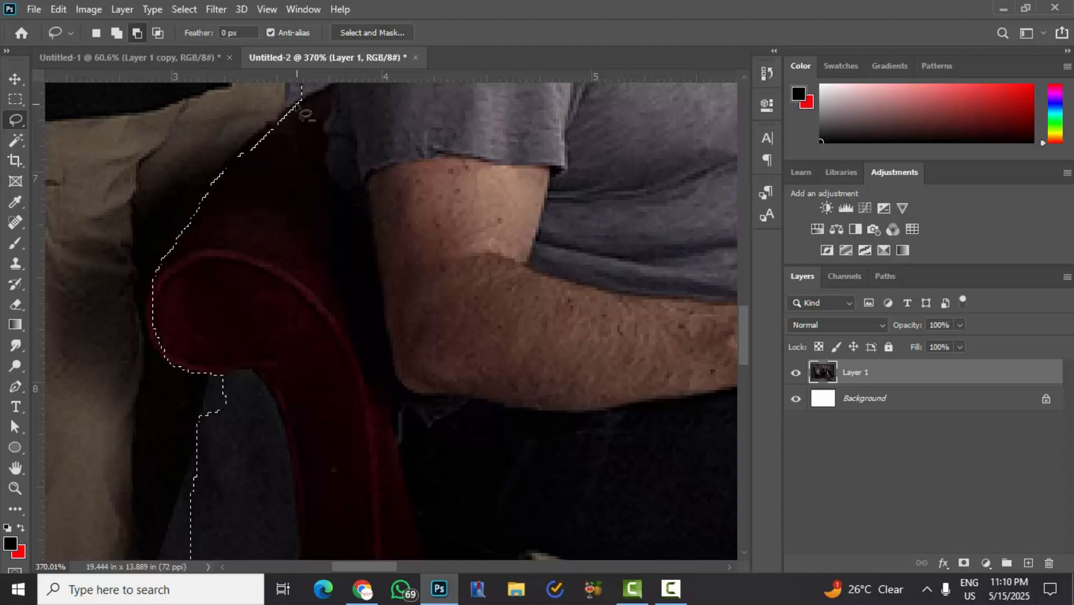
{"action": "left_click_drag", "start_coordinate": [301, 99], "coordinate": [238, 178]}
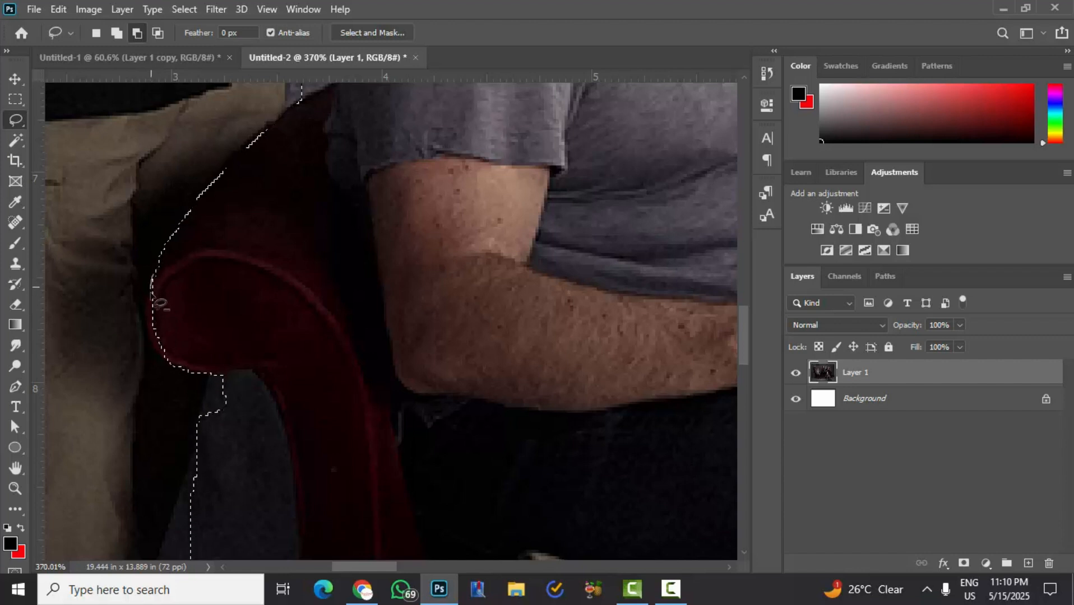
{"action": "left_click_drag", "start_coordinate": [148, 342], "coordinate": [169, 369]}
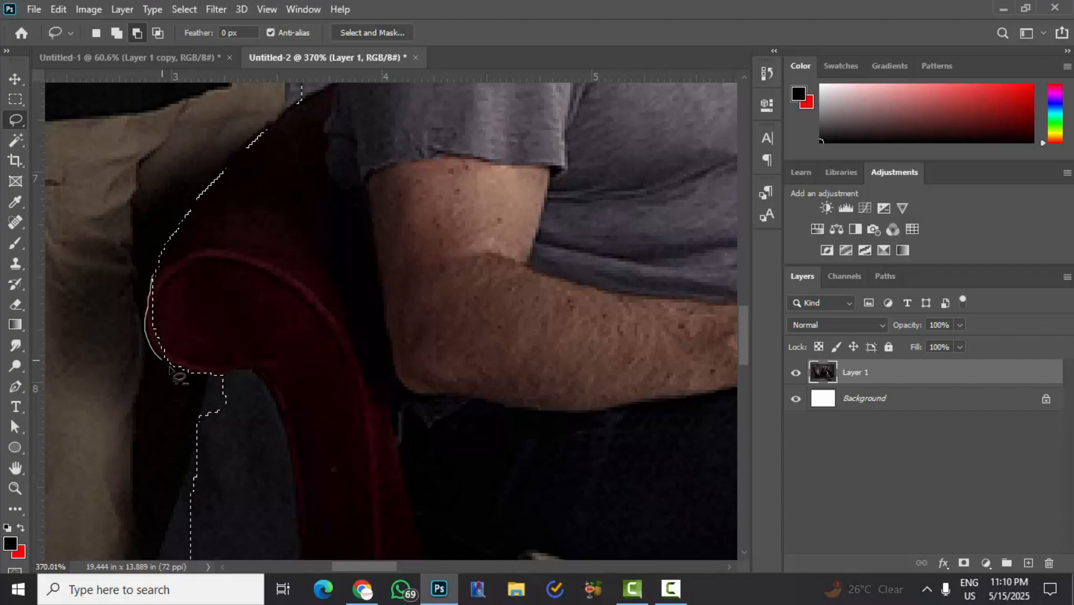
{"action": "left_click_drag", "start_coordinate": [211, 338], "coordinate": [204, 366]}
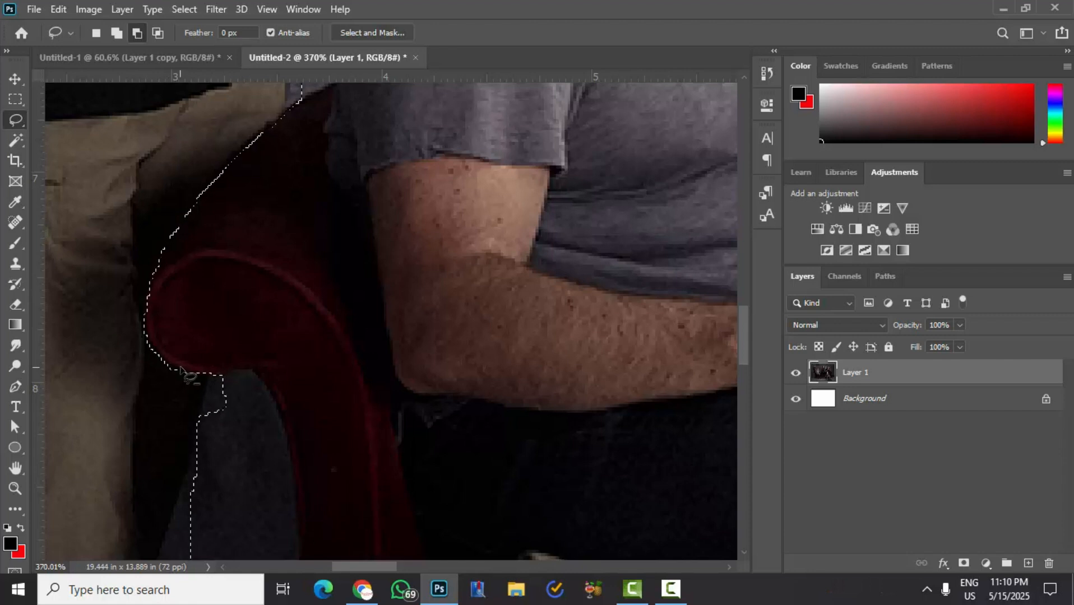
- Replace the selected standing man with a Content-Aware Fill output to a new layer, and clear the selection
{"action": "scroll", "coordinate": [171, 296], "scroll_direction": "down", "scroll_amount": 6}
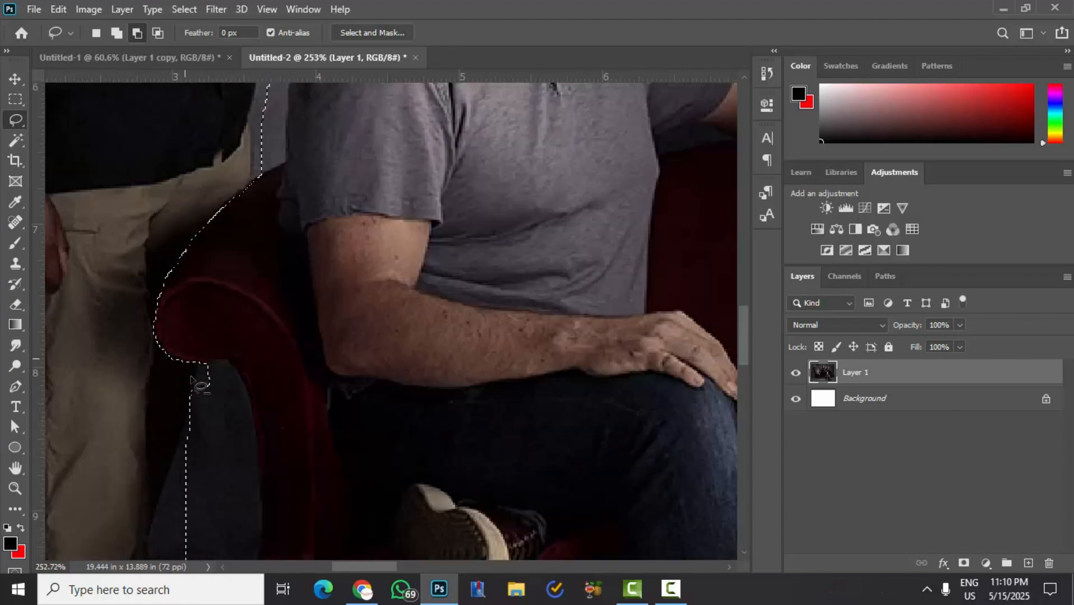
{"action": "scroll", "coordinate": [201, 358], "scroll_direction": "down", "scroll_amount": 4}
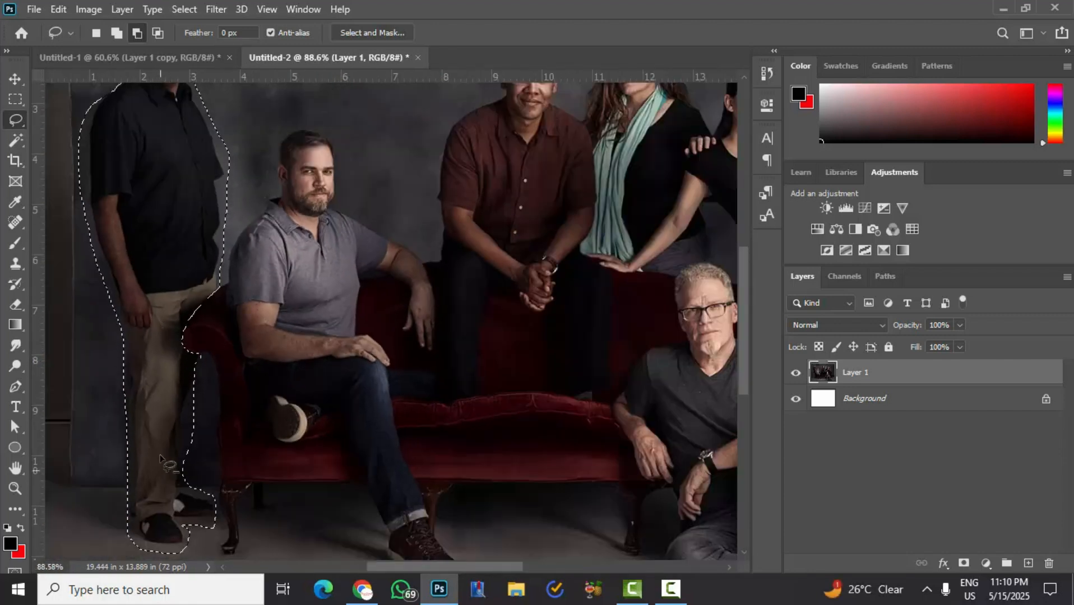
{"action": "scroll", "coordinate": [180, 340], "scroll_direction": "down", "scroll_amount": 2}
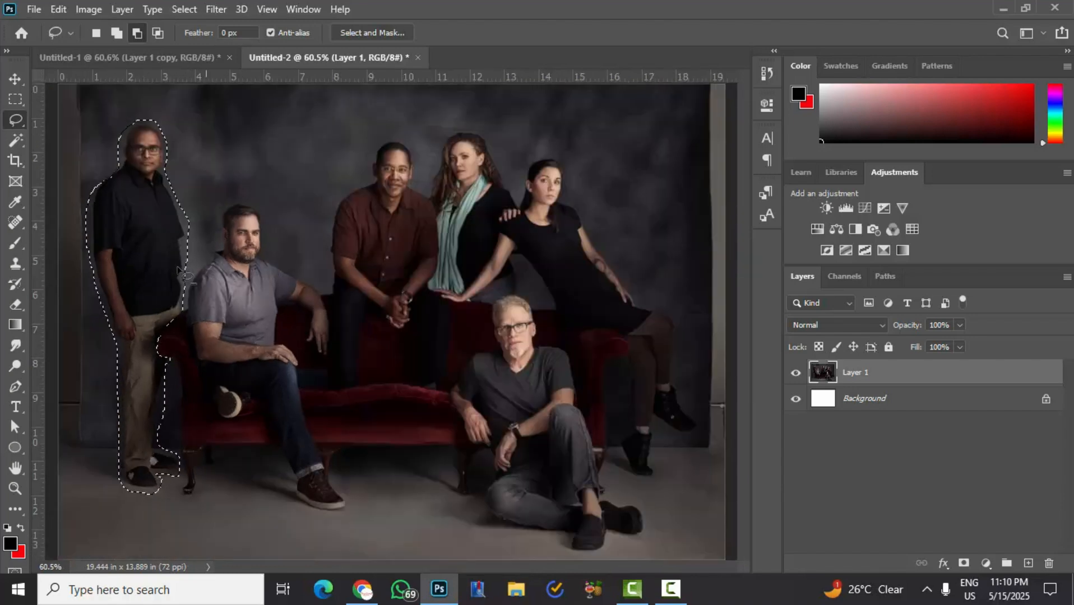
{"action": "scroll", "coordinate": [125, 163], "scroll_direction": "up", "scroll_amount": 1}
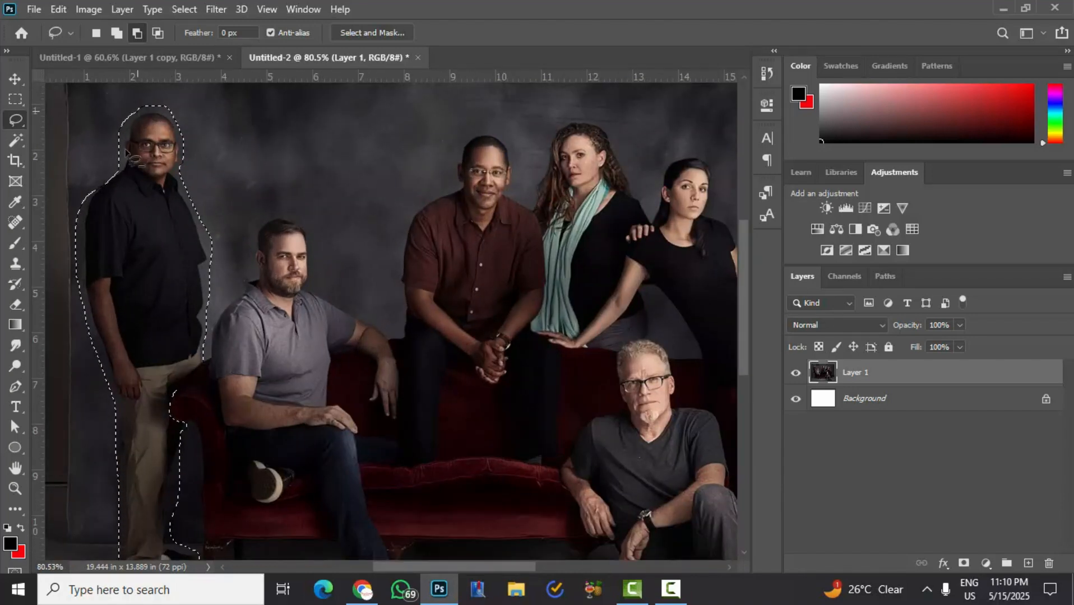
{"action": "scroll", "coordinate": [197, 255], "scroll_direction": "up", "scroll_amount": 3}
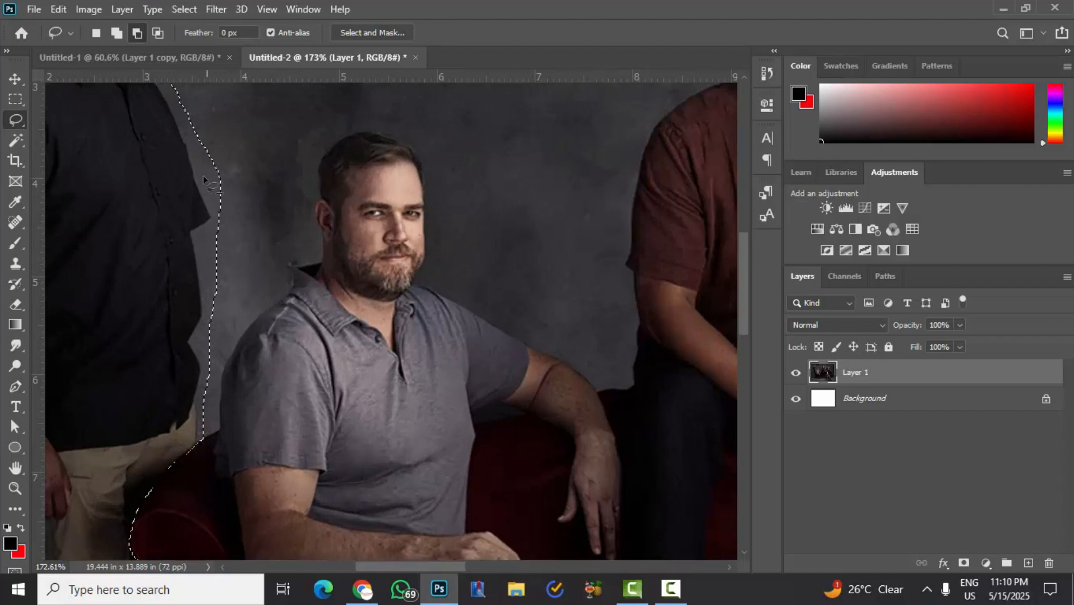
{"action": "scroll", "coordinate": [191, 213], "scroll_direction": "down", "scroll_amount": 3}
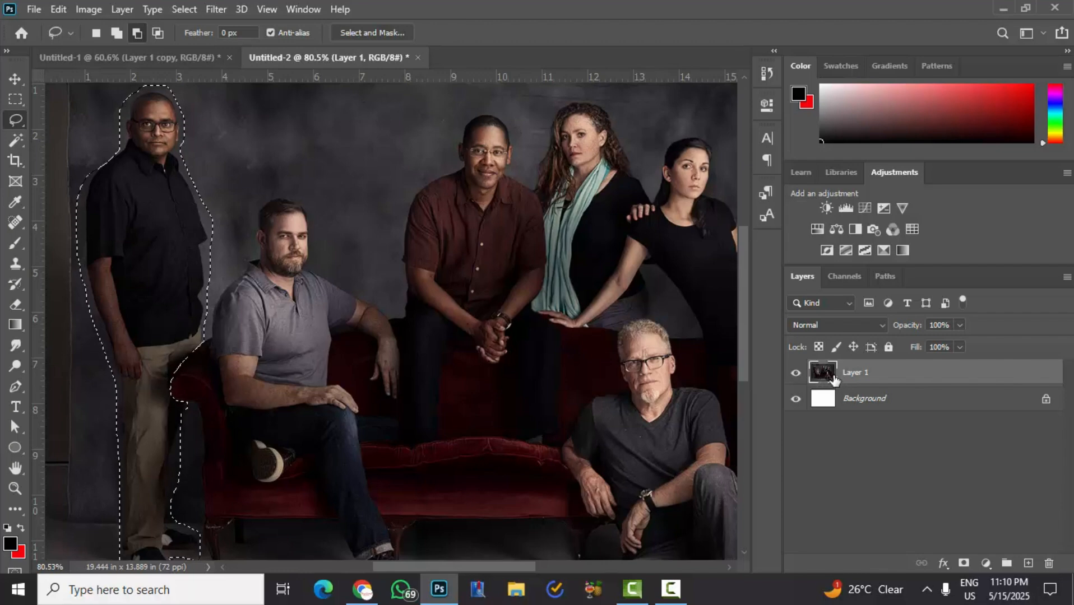
{"action": "left_click", "coordinate": [56, 11]}
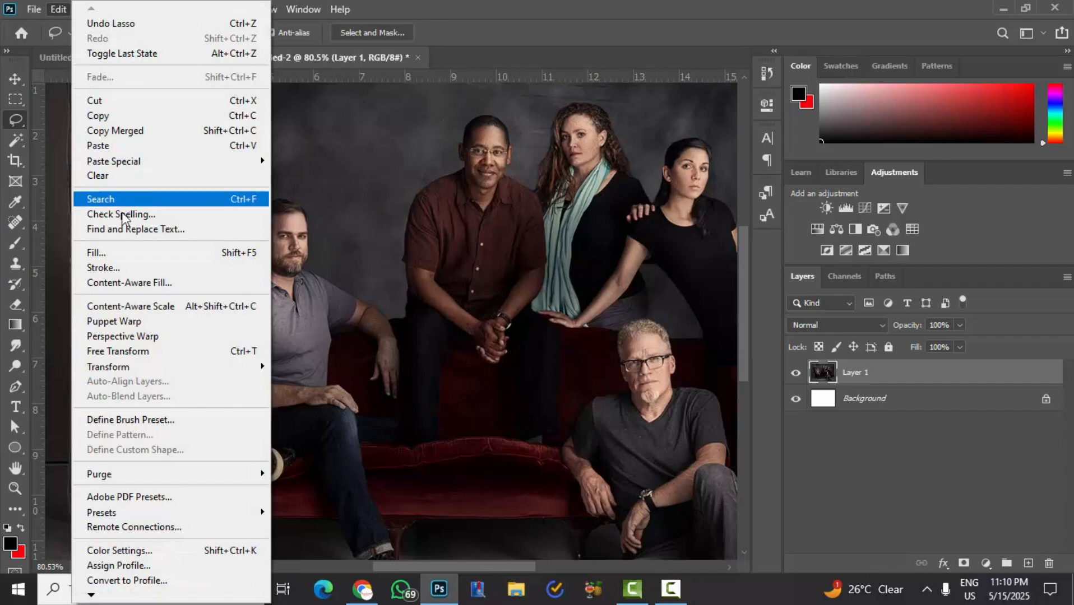
{"action": "left_click", "coordinate": [130, 283]}
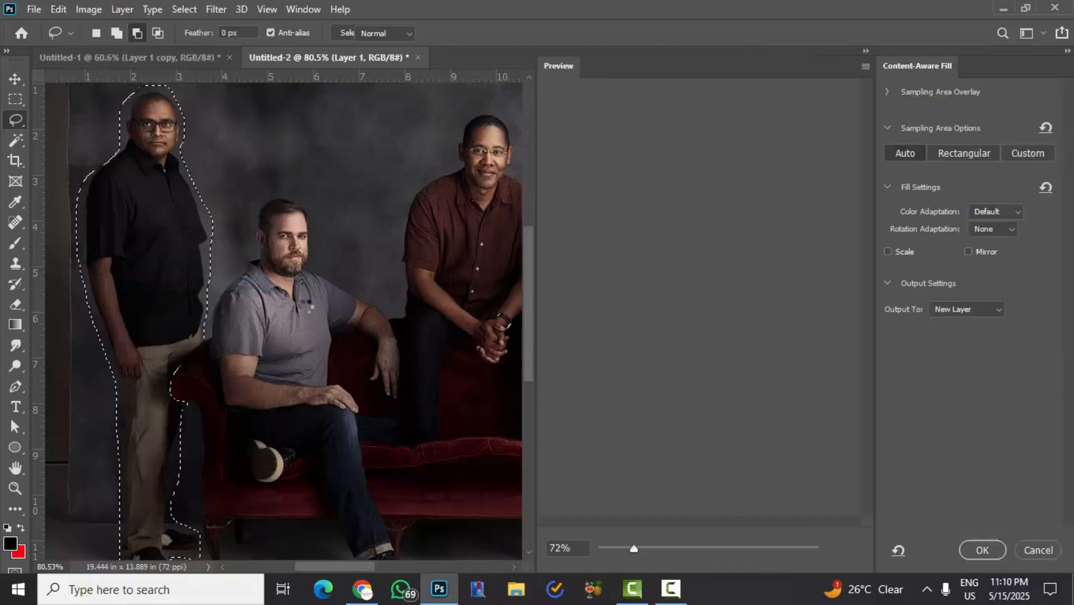
{"action": "scroll", "coordinate": [595, 234], "scroll_direction": "down", "scroll_amount": 4}
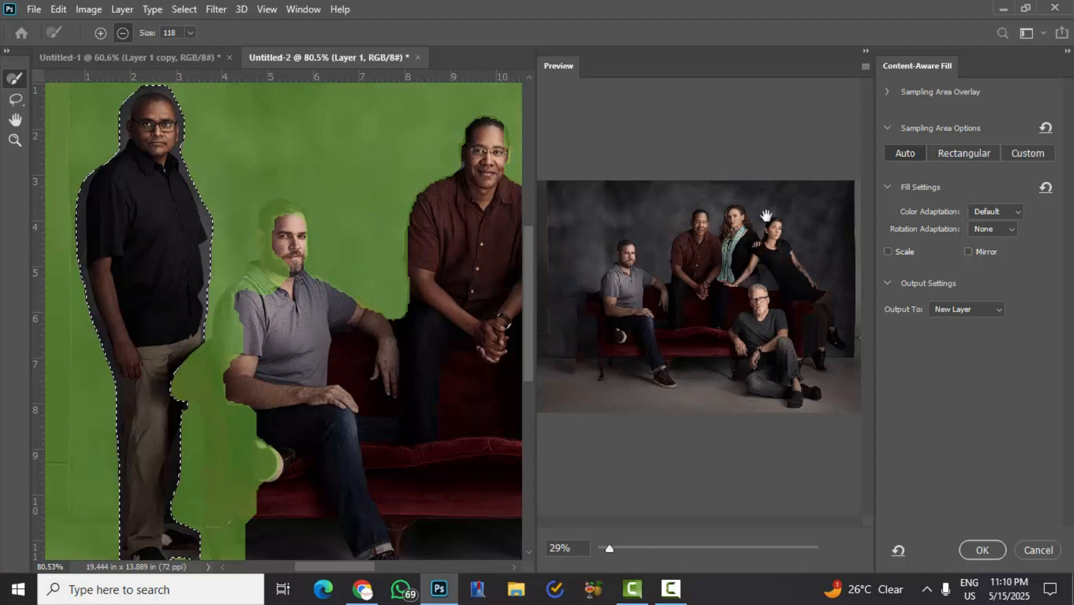
{"action": "left_click", "coordinate": [982, 547]}
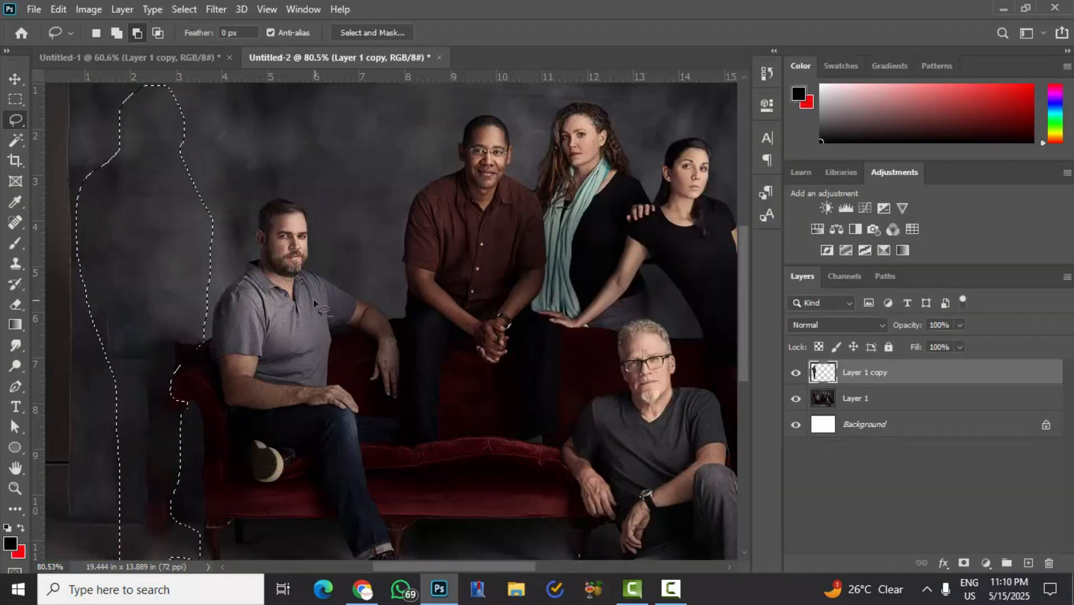
{"action": "key", "text": "ctrl+d"}
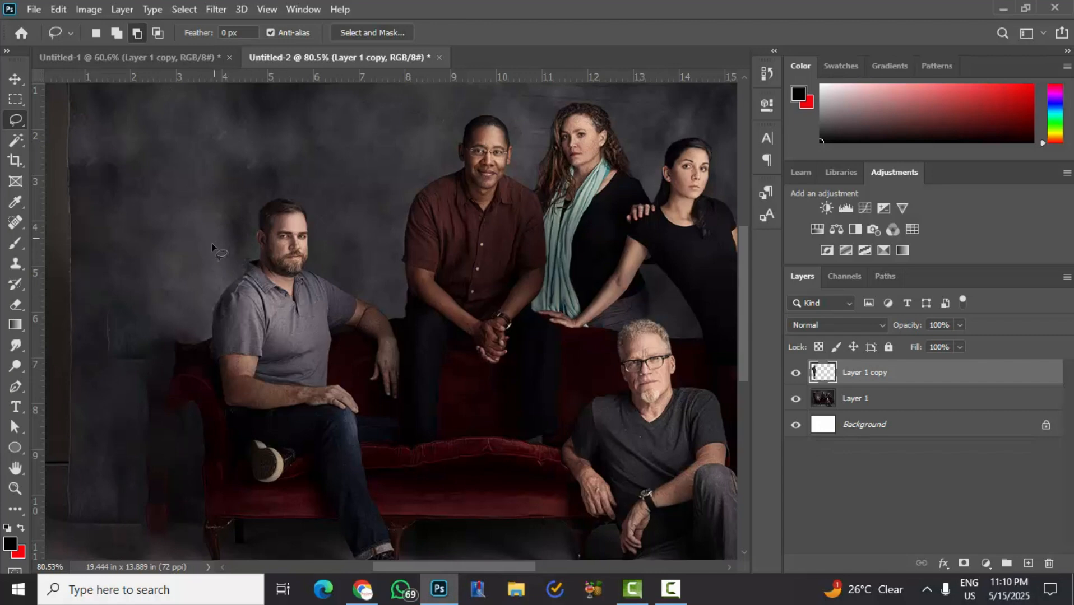
- Examine the filled wall and floor beside the sofa for seams, red blotches and other leftover traces
{"action": "scroll", "coordinate": [102, 268], "scroll_direction": "down", "scroll_amount": 5}
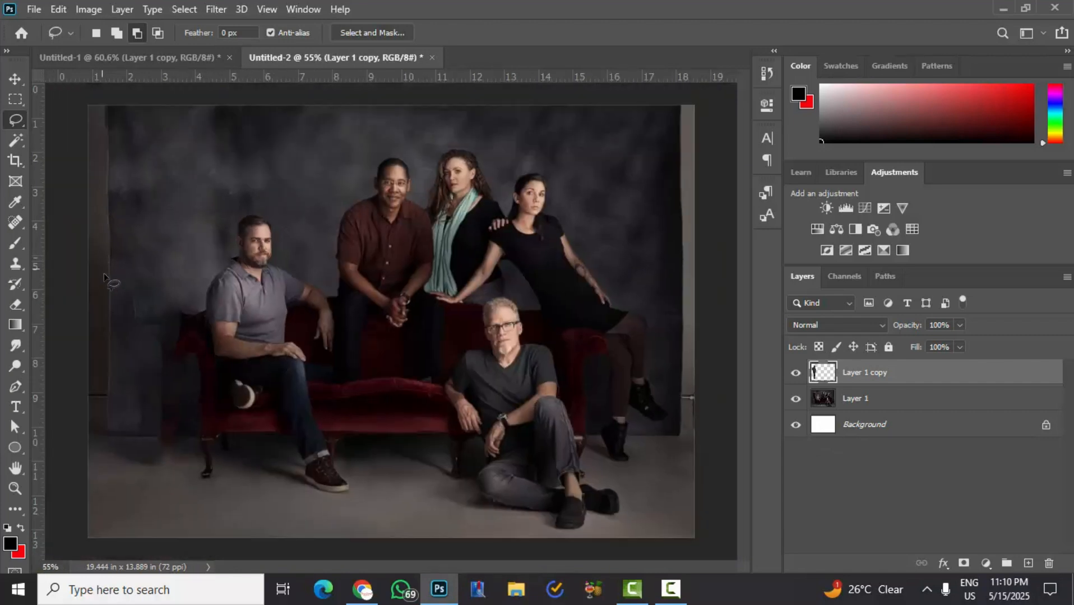
{"action": "scroll", "coordinate": [142, 371], "scroll_direction": "up", "scroll_amount": 4}
{"action": "scroll", "coordinate": [126, 384], "scroll_direction": "up", "scroll_amount": 1}
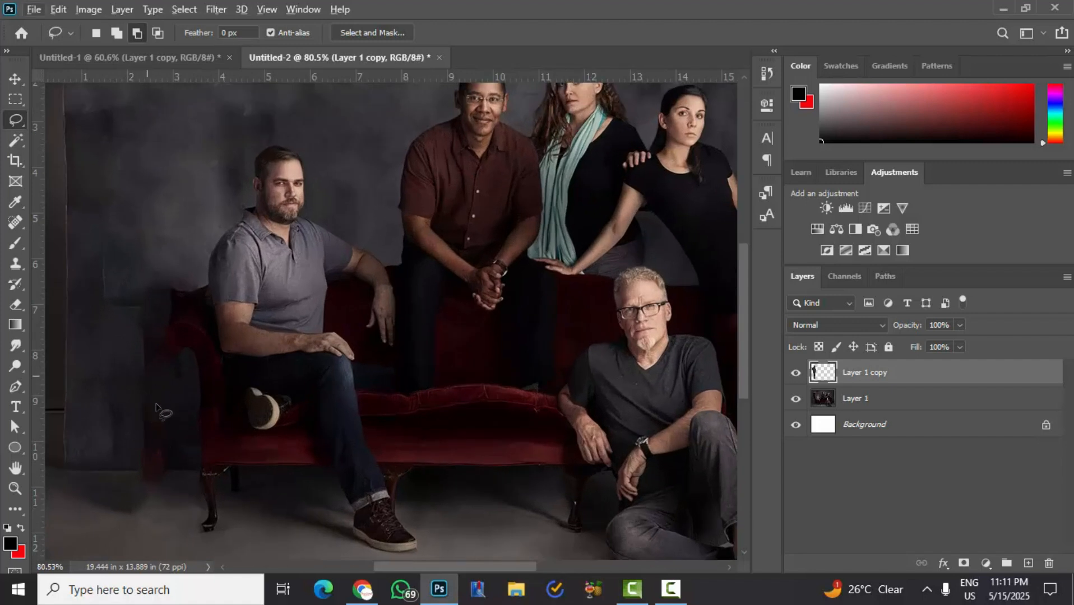
{"action": "scroll", "coordinate": [138, 402], "scroll_direction": "up", "scroll_amount": 3}
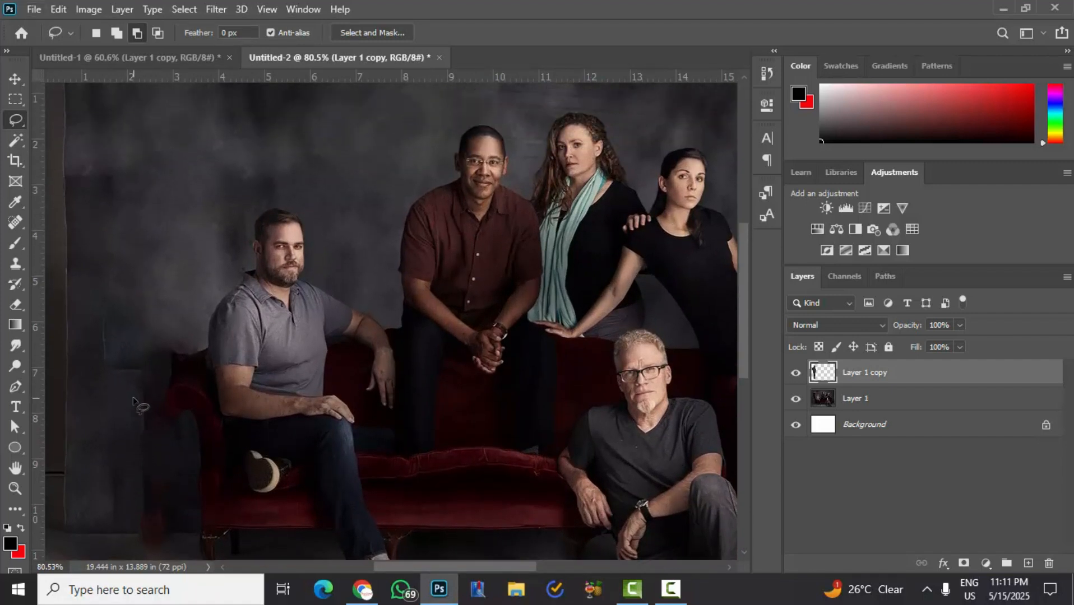
{"action": "scroll", "coordinate": [141, 443], "scroll_direction": "down", "scroll_amount": 3}
{"action": "scroll", "coordinate": [140, 454], "scroll_direction": "up", "scroll_amount": 4}
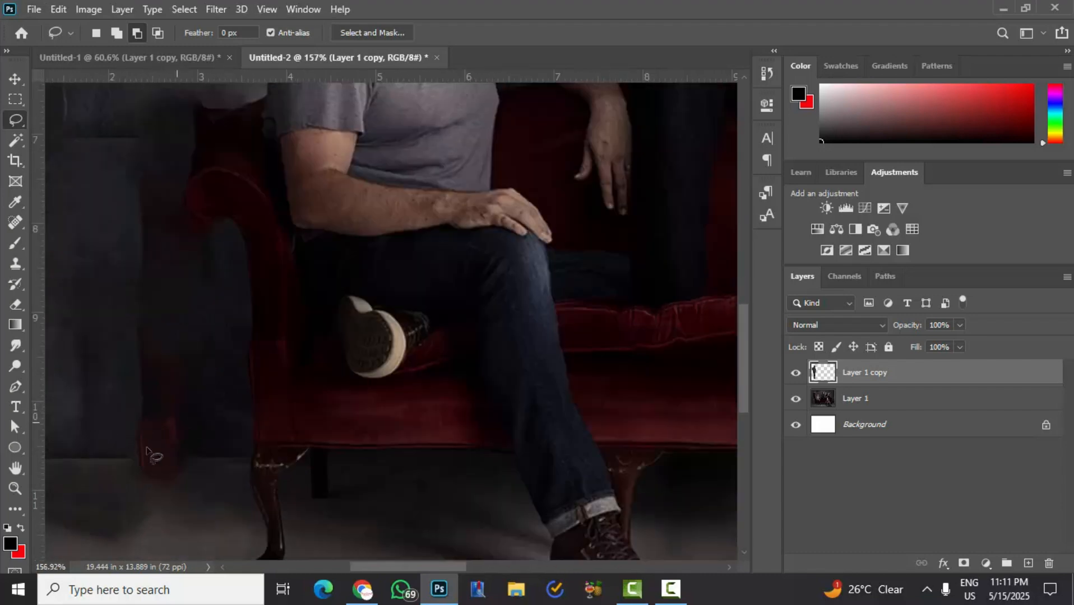
{"action": "scroll", "coordinate": [136, 443], "scroll_direction": "down", "scroll_amount": 7}
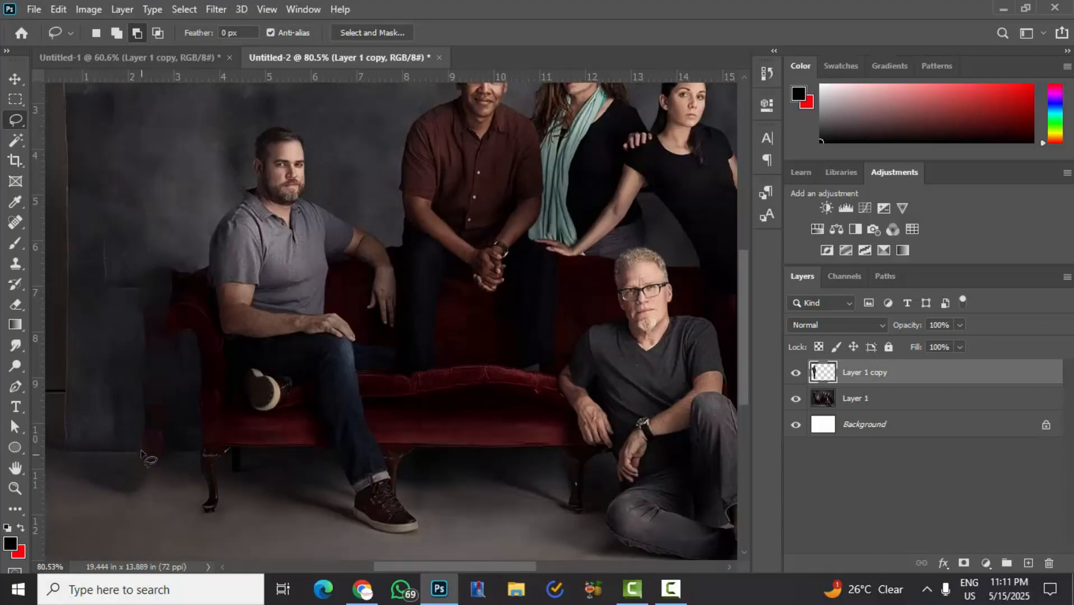
{"action": "scroll", "coordinate": [191, 417], "scroll_direction": "up", "scroll_amount": 2}
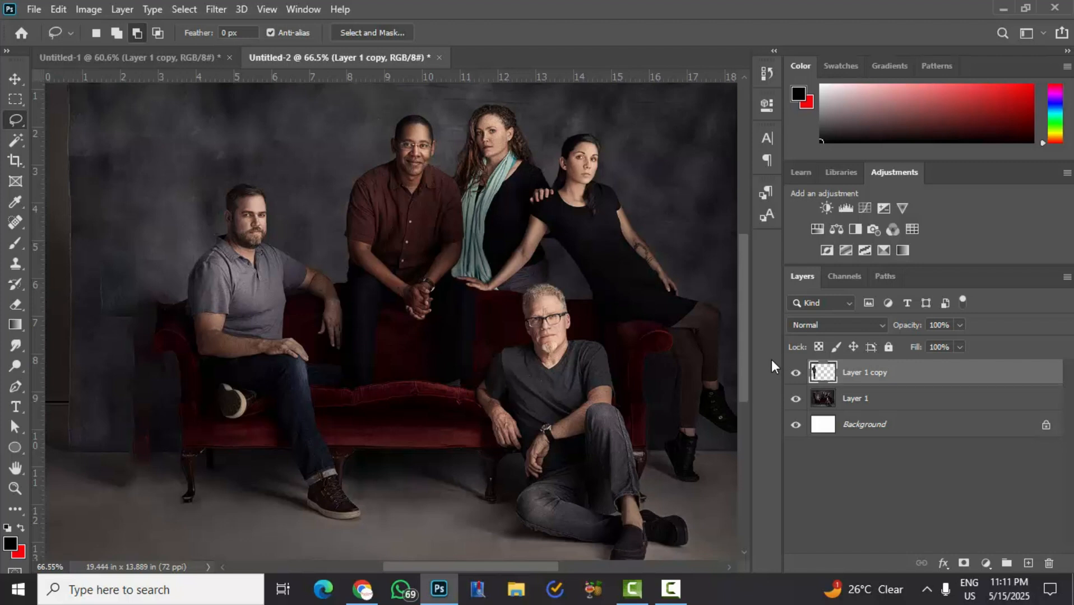
- Stamp all visible layers into a new merged layer on top and choose the Spot Healing Brush
{"action": "key", "text": "ctrl+shift+alt+e"}
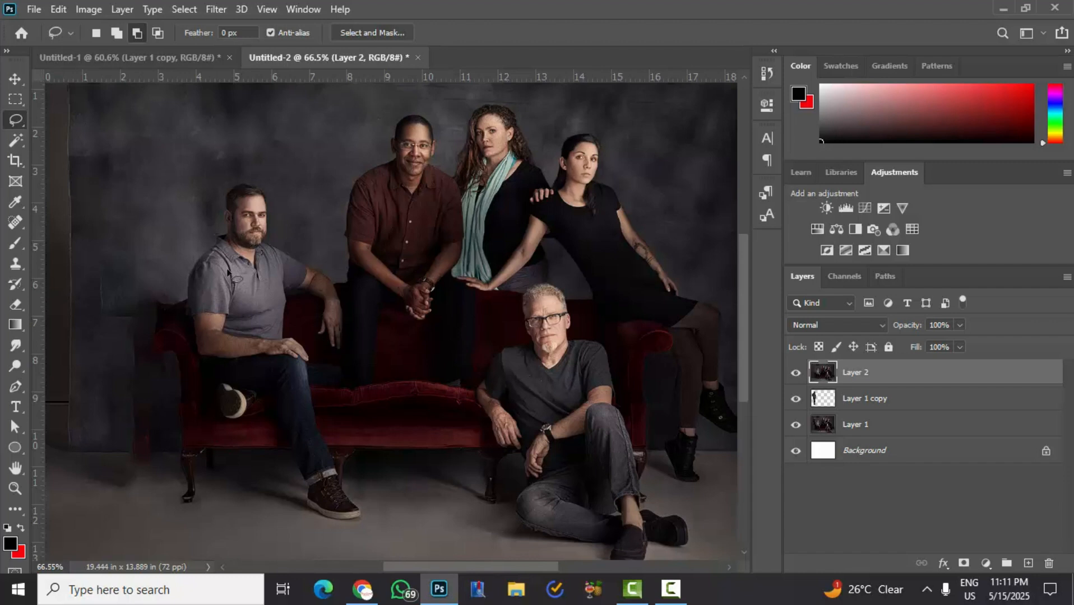
{"action": "left_click", "coordinate": [22, 226]}
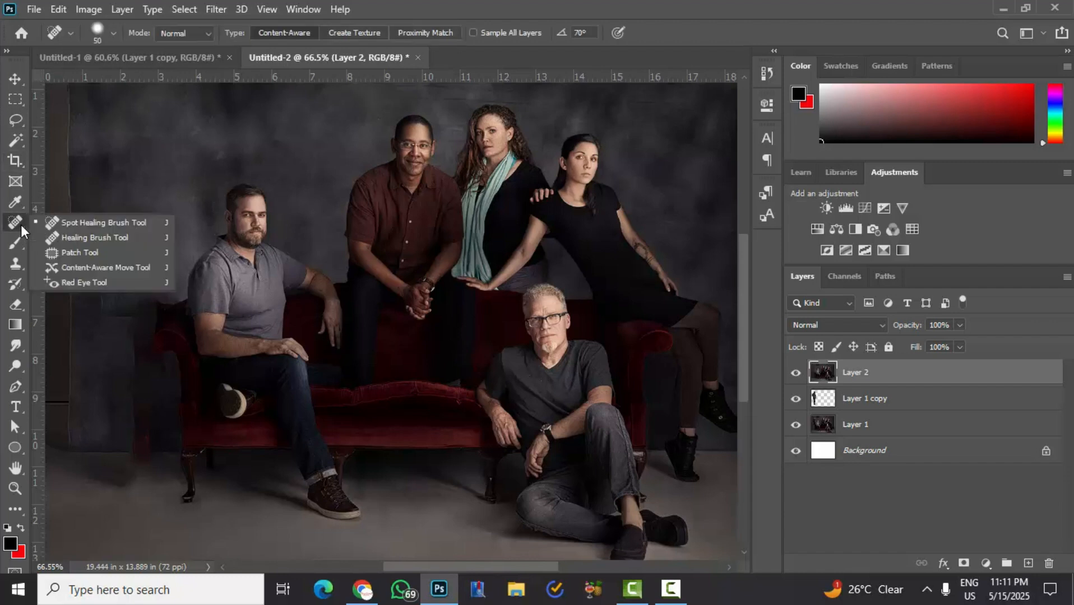
{"action": "left_click", "coordinate": [84, 222]}
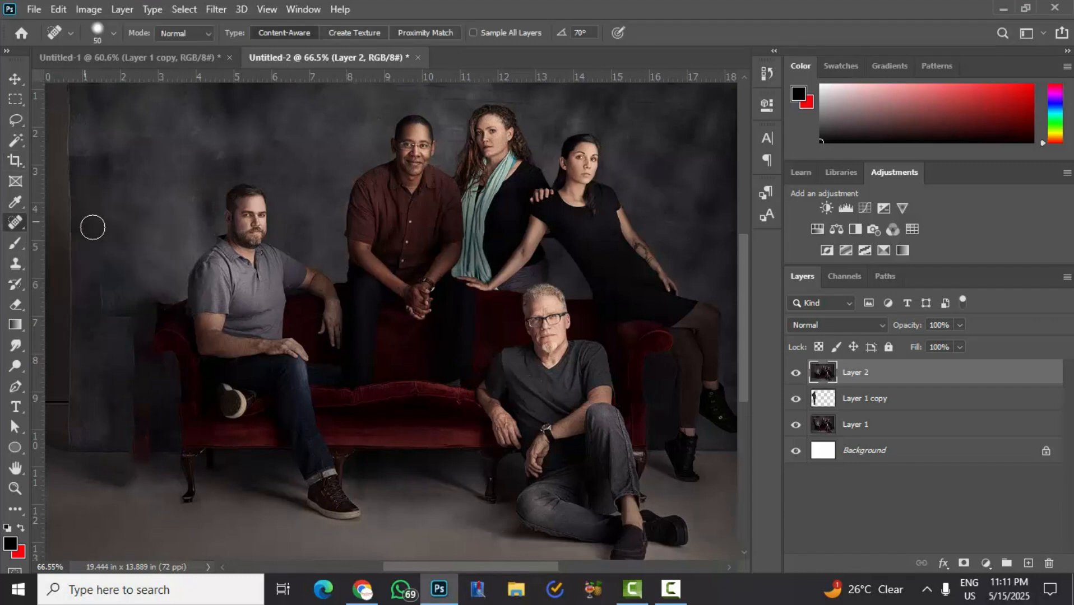
- Heal the vertical red streak, hard seams and dark patches on the filled wall beside the sofa with a size 50 brush
{"action": "scroll", "coordinate": [114, 437], "scroll_direction": "up", "scroll_amount": 5}
{"action": "left_click_drag", "start_coordinate": [108, 352], "coordinate": [104, 441]}
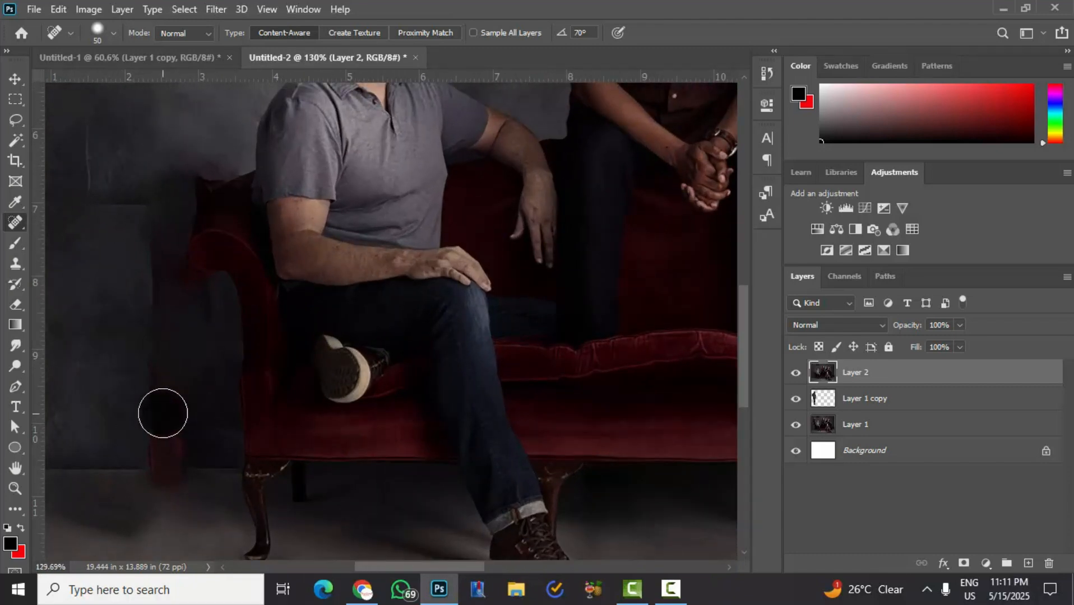
{"action": "mouse_move", "coordinate": [163, 413]}
{"action": "left_mouse_down"}
{"action": "mouse_move", "coordinate": [149, 348]}
{"action": "mouse_move", "coordinate": [154, 398]}
{"action": "mouse_move", "coordinate": [172, 426]}
{"action": "mouse_move", "coordinate": [186, 414]}
{"action": "mouse_move", "coordinate": [196, 325]}
{"action": "mouse_move", "coordinate": [162, 316]}
{"action": "mouse_move", "coordinate": [147, 225]}
{"action": "mouse_move", "coordinate": [107, 207]}
{"action": "mouse_move", "coordinate": [84, 170]}
{"action": "mouse_move", "coordinate": [84, 132]}
{"action": "left_mouse_up"}
{"action": "mouse_move", "coordinate": [151, 376]}
{"action": "left_mouse_down"}
{"action": "mouse_move", "coordinate": [184, 410]}
{"action": "mouse_move", "coordinate": [194, 395]}
{"action": "mouse_move", "coordinate": [187, 418]}
{"action": "mouse_move", "coordinate": [139, 433]}
{"action": "mouse_move", "coordinate": [203, 437]}
{"action": "mouse_move", "coordinate": [130, 440]}
{"action": "left_mouse_up"}
{"action": "mouse_move", "coordinate": [164, 340]}
{"action": "left_mouse_down"}
{"action": "mouse_move", "coordinate": [216, 319]}
{"action": "mouse_move", "coordinate": [179, 399]}
{"action": "left_mouse_up"}
{"action": "left_click_drag", "start_coordinate": [123, 198], "coordinate": [114, 170]}
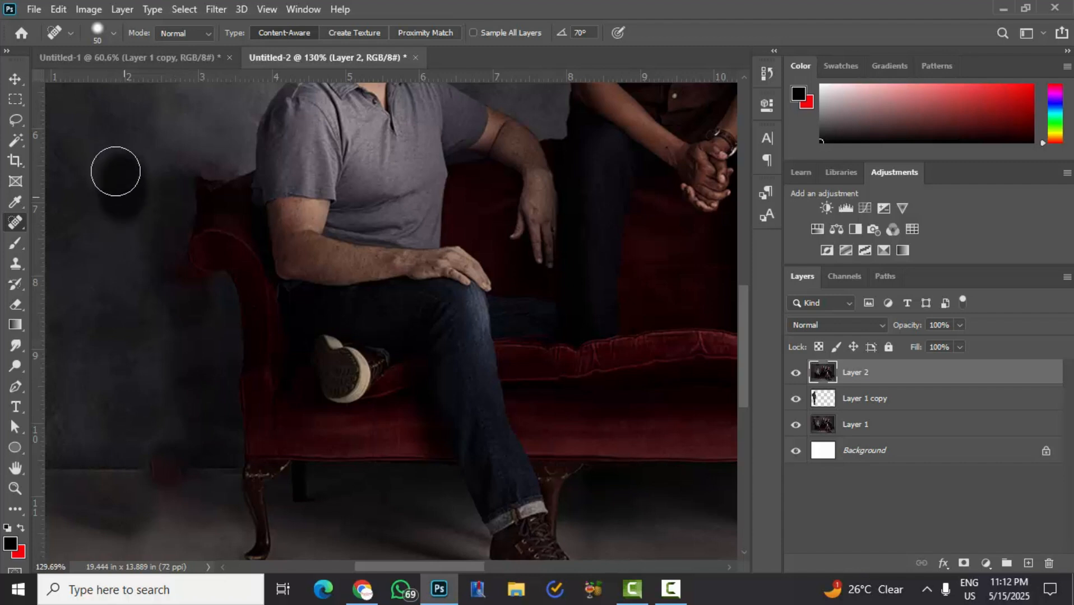
{"action": "left_click_drag", "start_coordinate": [182, 311], "coordinate": [151, 287]}
- Heal the red blotch where the wall meets the floor and the red smudge beneath the curled armrest
{"action": "scroll", "coordinate": [181, 325], "scroll_direction": "up", "scroll_amount": 2}
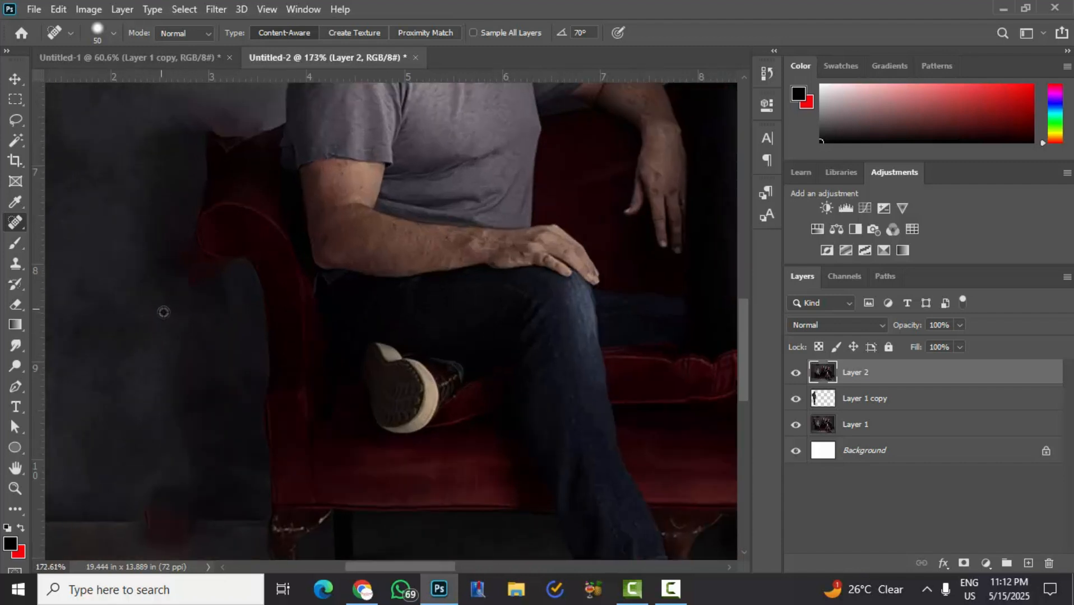
{"action": "scroll", "coordinate": [206, 379], "scroll_direction": "down", "scroll_amount": 4}
{"action": "scroll", "coordinate": [185, 391], "scroll_direction": "down", "scroll_amount": 1}
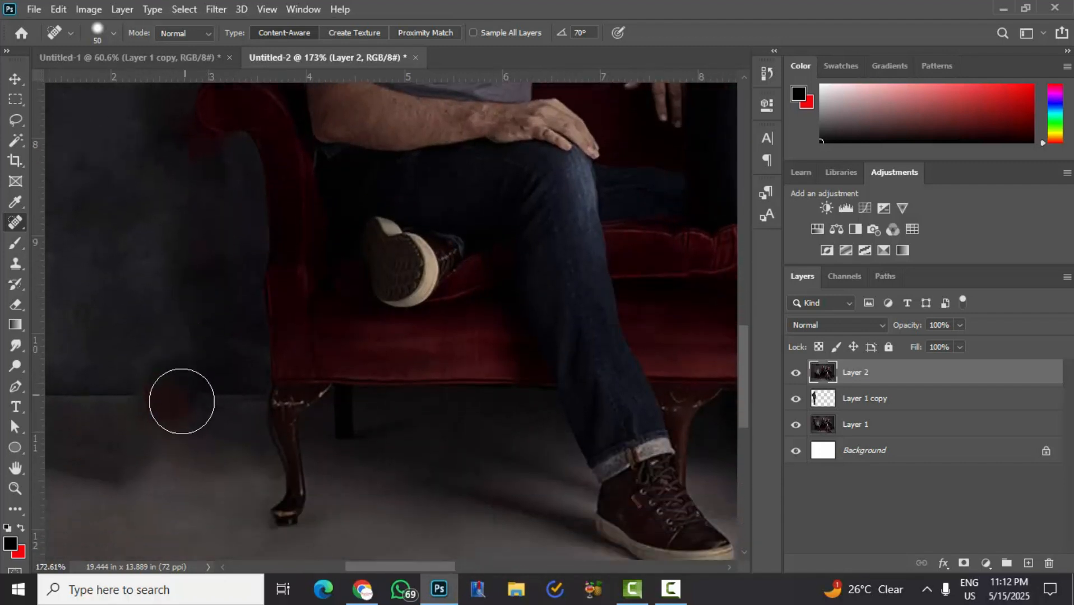
{"action": "mouse_move", "coordinate": [182, 401]}
{"action": "left_mouse_down"}
{"action": "mouse_move", "coordinate": [148, 398]}
{"action": "mouse_move", "coordinate": [159, 422]}
{"action": "left_mouse_up"}
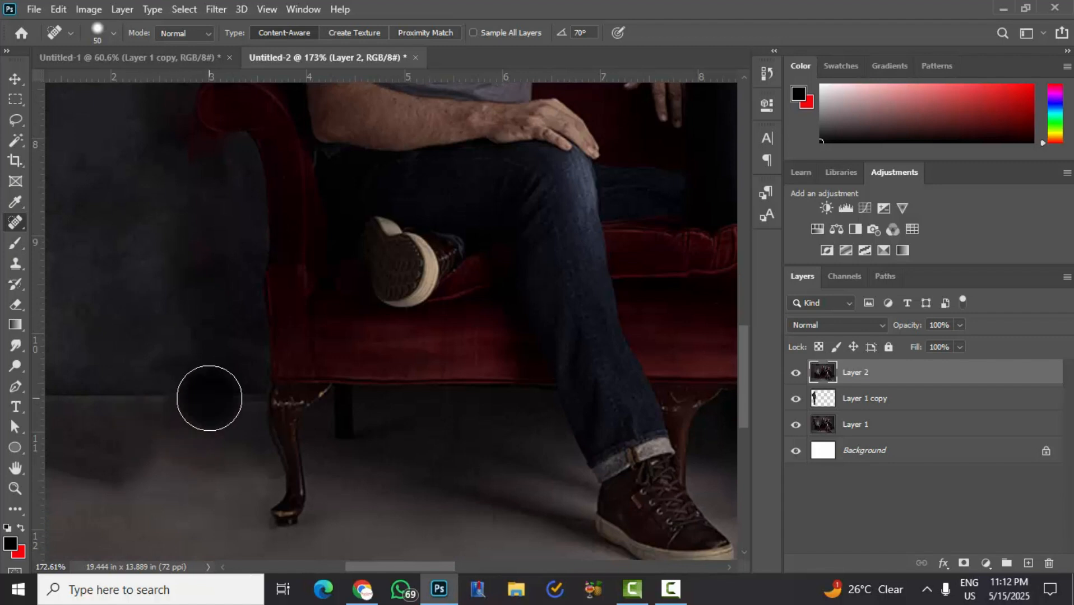
{"action": "scroll", "coordinate": [200, 217], "scroll_direction": "up", "scroll_amount": 2}
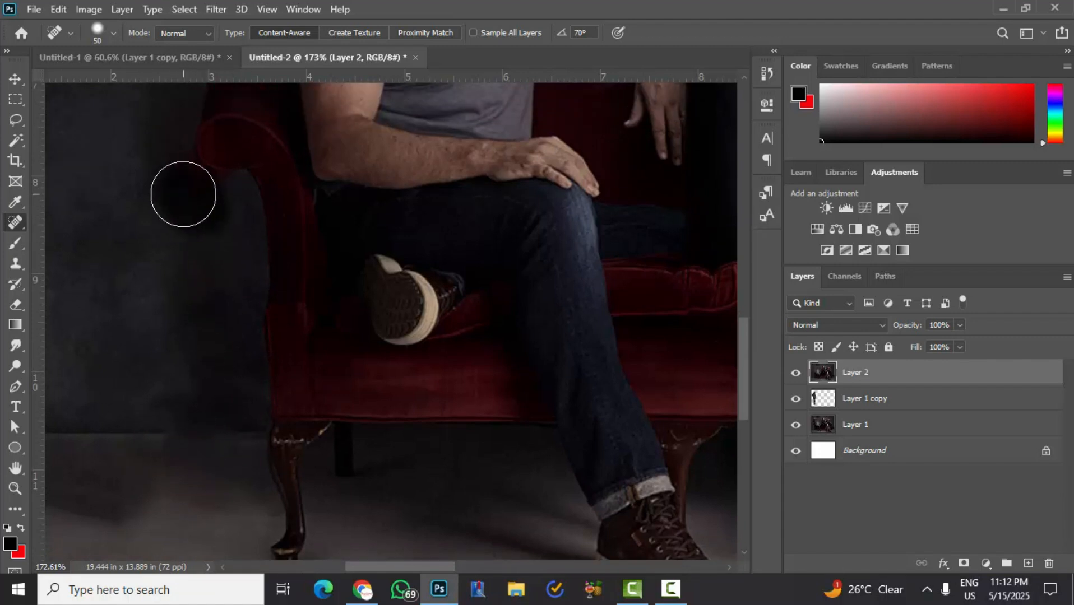
- Choose the Clone Stamp tool for repairing the uneven sofa edge around the armrest
{"action": "scroll", "coordinate": [210, 378], "scroll_direction": "down", "scroll_amount": 2}
{"action": "scroll", "coordinate": [211, 378], "scroll_direction": "down", "scroll_amount": 4}
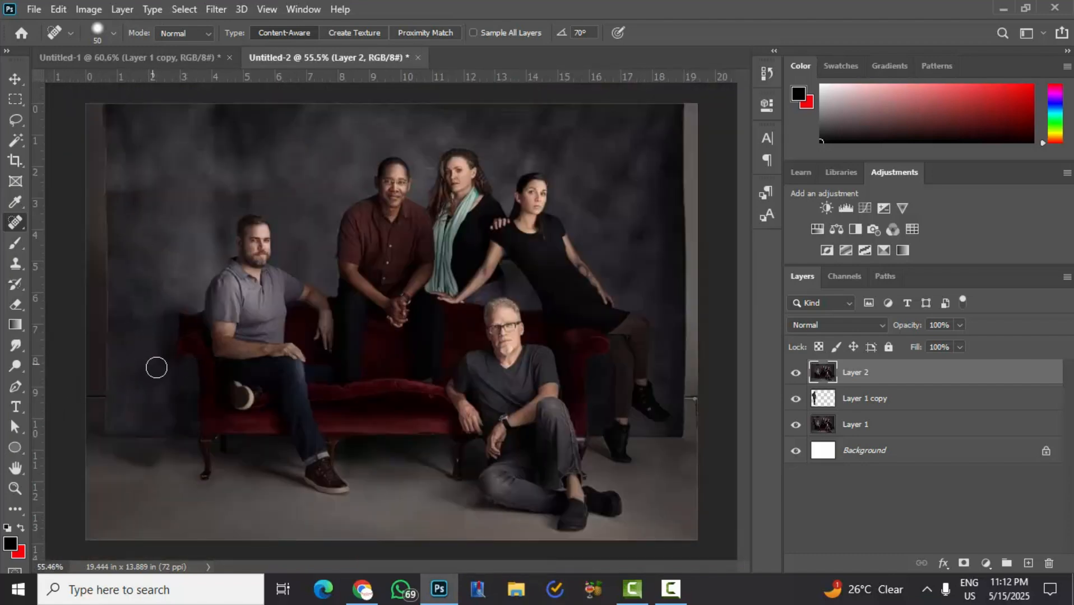
{"action": "scroll", "coordinate": [195, 291], "scroll_direction": "up", "scroll_amount": 4}
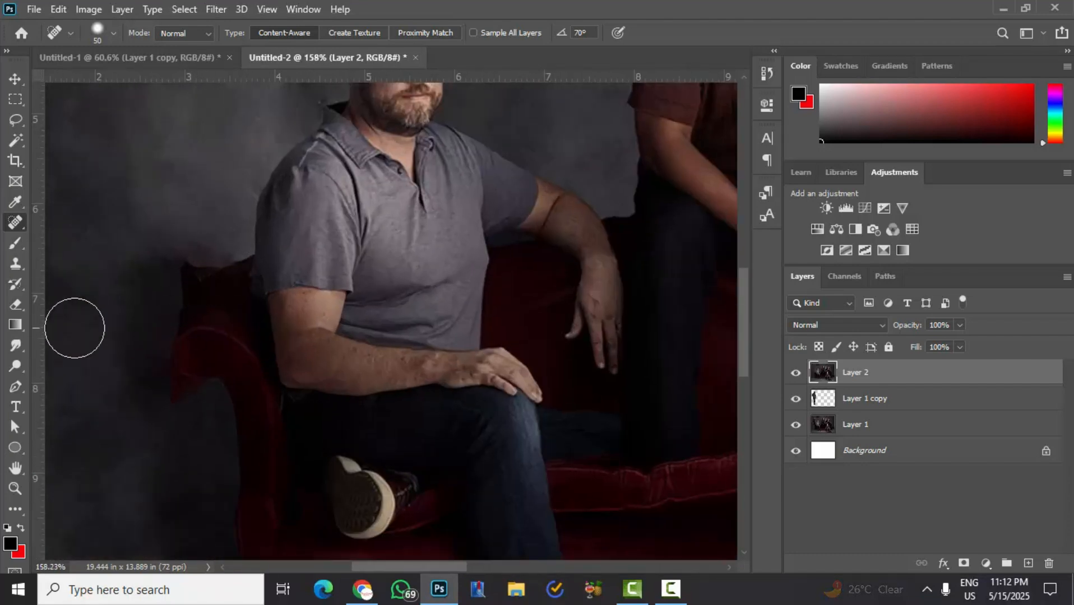
{"action": "scroll", "coordinate": [195, 339], "scroll_direction": "up", "scroll_amount": 1}
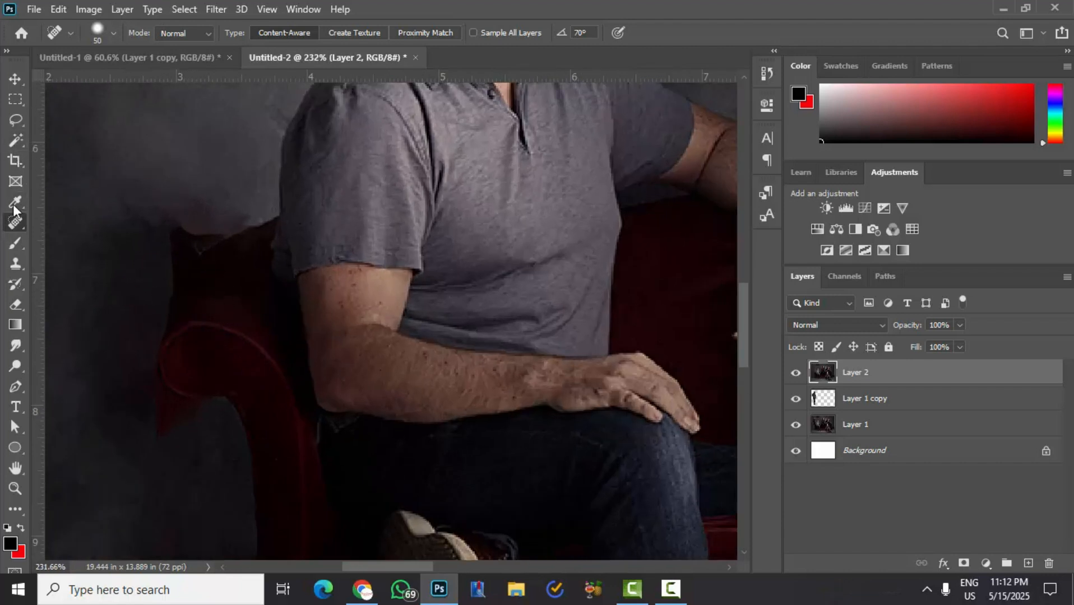
{"action": "left_click", "coordinate": [19, 248]}
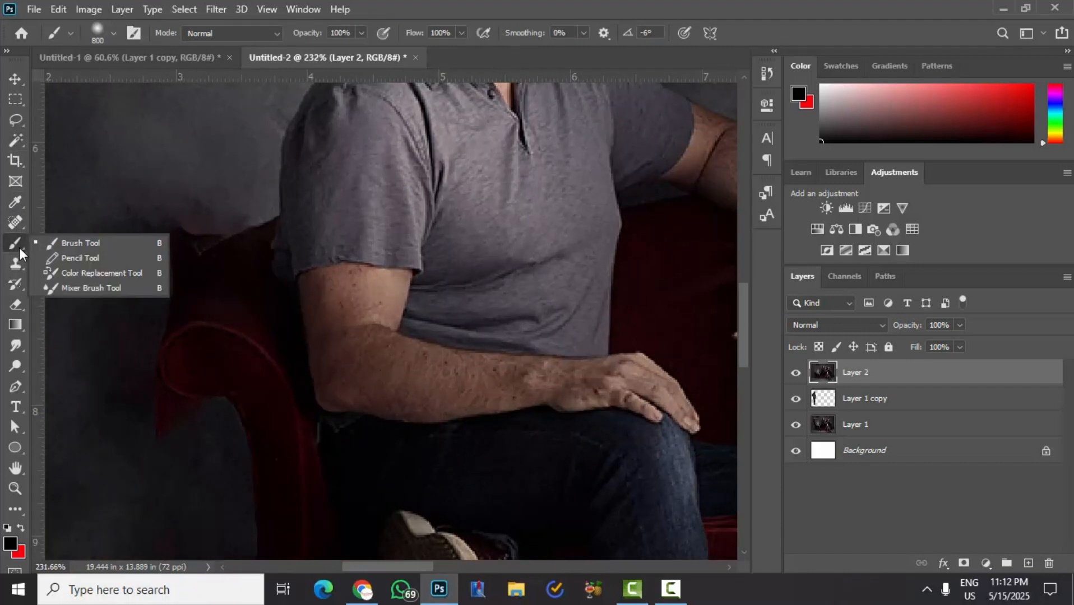
{"action": "left_click", "coordinate": [19, 261]}
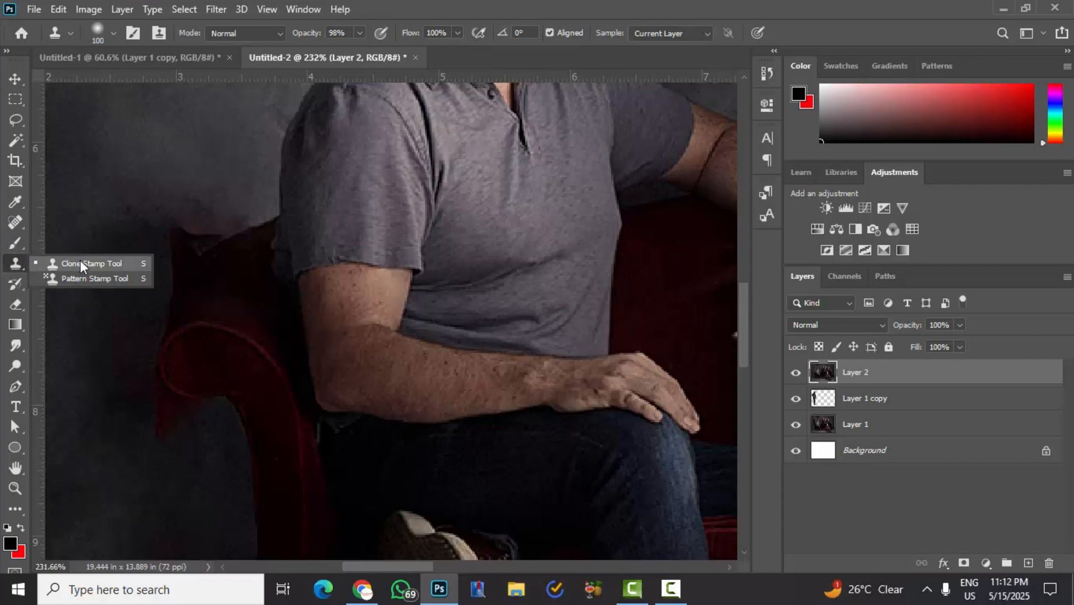
{"action": "left_click", "coordinate": [90, 264]}
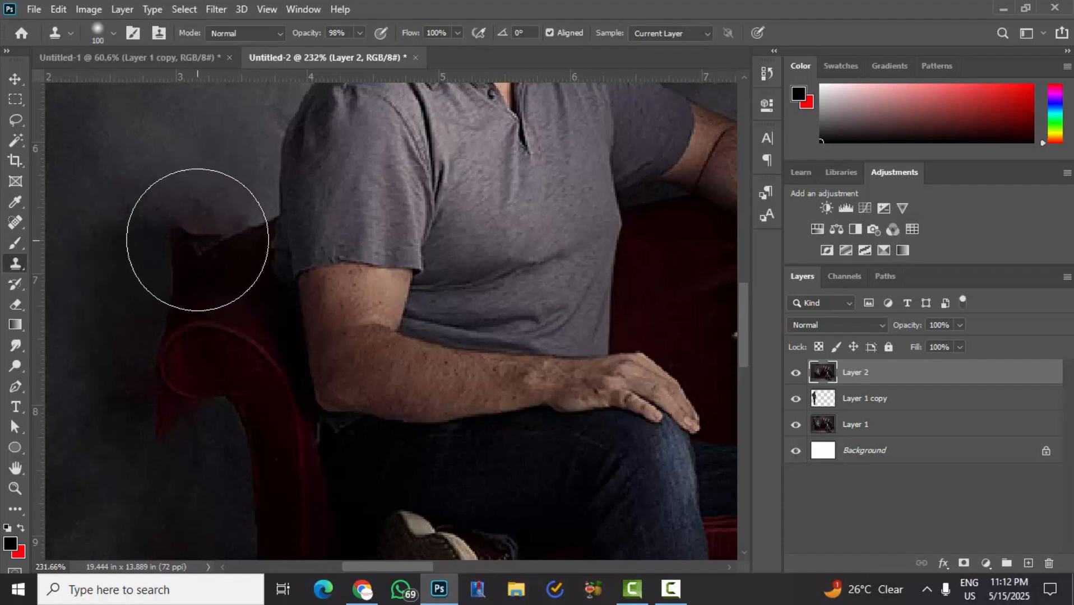
{"action": "scroll", "coordinate": [133, 251], "scroll_direction": "down", "scroll_amount": 2}
{"action": "scroll", "coordinate": [81, 316], "scroll_direction": "down", "scroll_amount": 1}
{"action": "scroll", "coordinate": [108, 240], "scroll_direction": "up", "scroll_amount": 1}
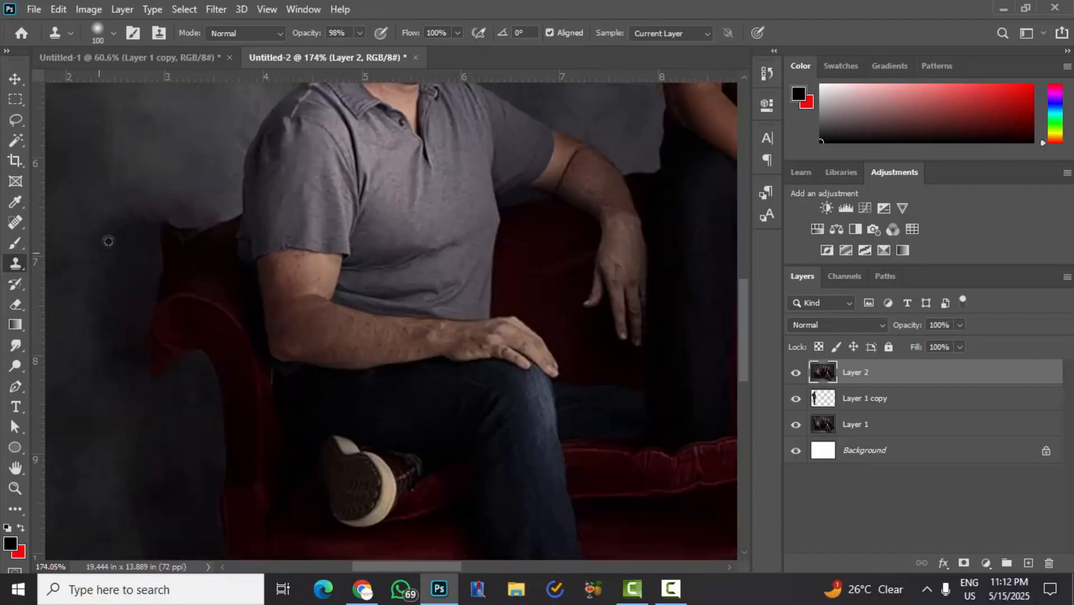
- Set the Clone Stamp brush to 35 px with 77% hardness
{"action": "key", "text": "bracketleft"}
{"action": "key", "text": "bracketleft"}
{"action": "key", "text": "bracketleft"}
{"action": "key", "text": "bracketleft"}
{"action": "key", "text": "bracketleft"}
{"action": "key", "text": "bracketleft"}
{"action": "key", "text": "bracketleft"}
{"action": "left_click", "coordinate": [71, 34]}
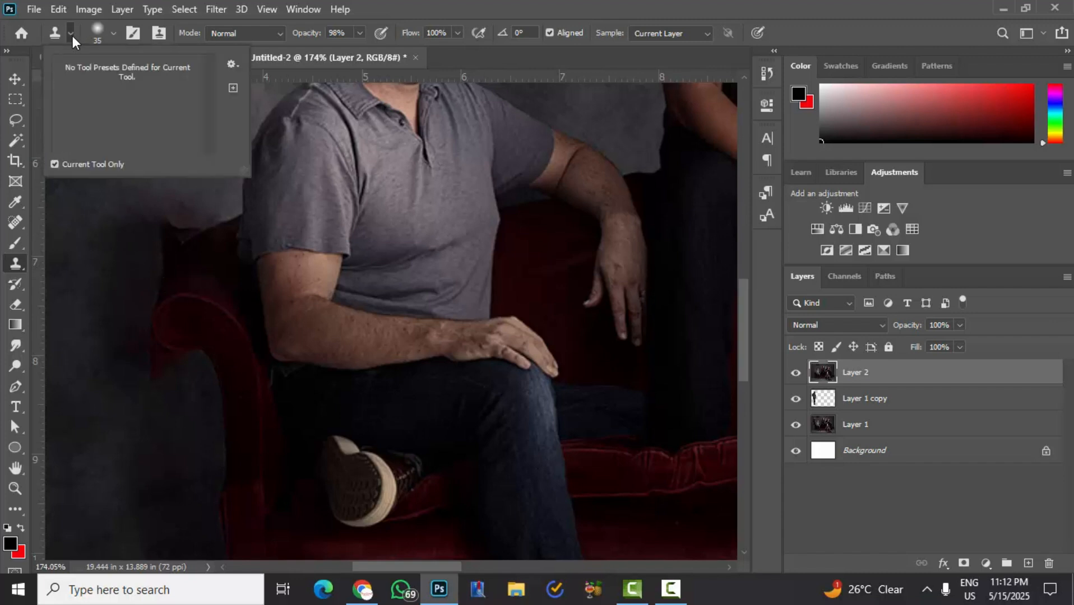
{"action": "left_click", "coordinate": [71, 34]}
{"action": "left_click", "coordinate": [112, 33]}
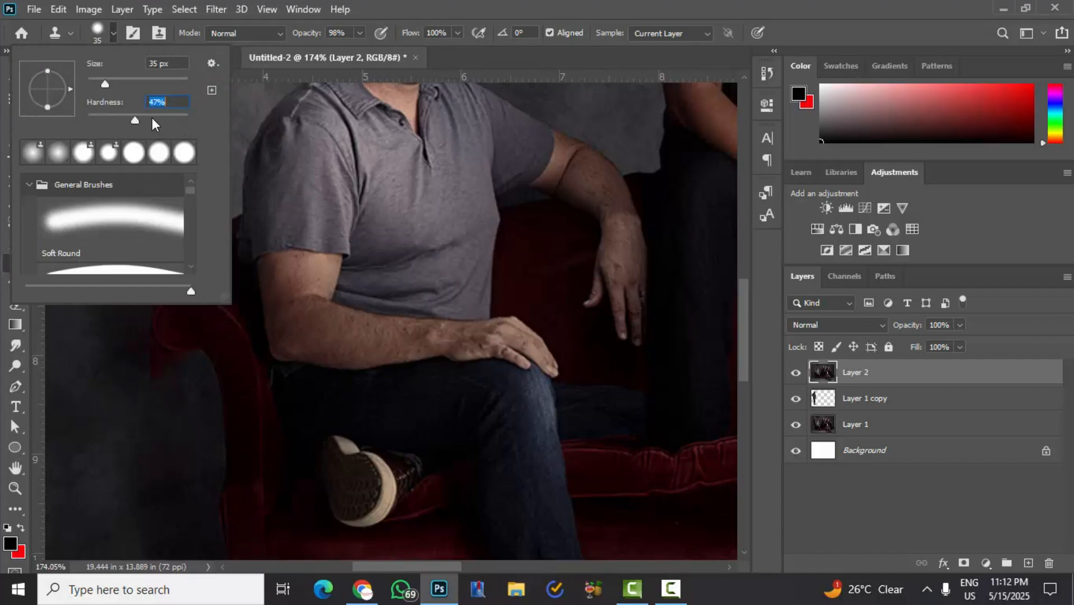
{"action": "left_click", "coordinate": [105, 352]}
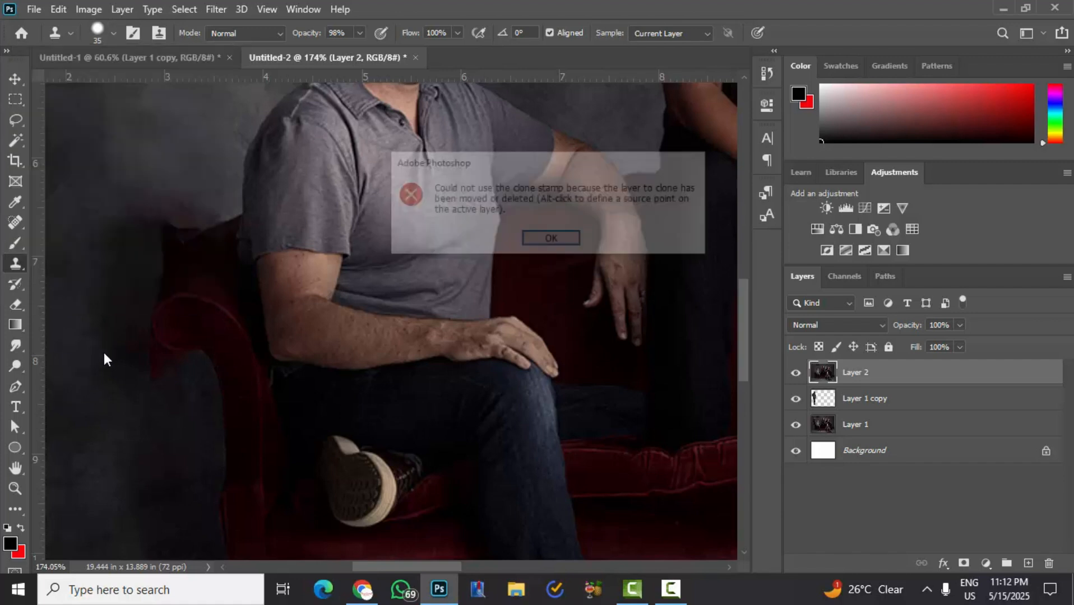
{"action": "left_click", "coordinate": [537, 246]}
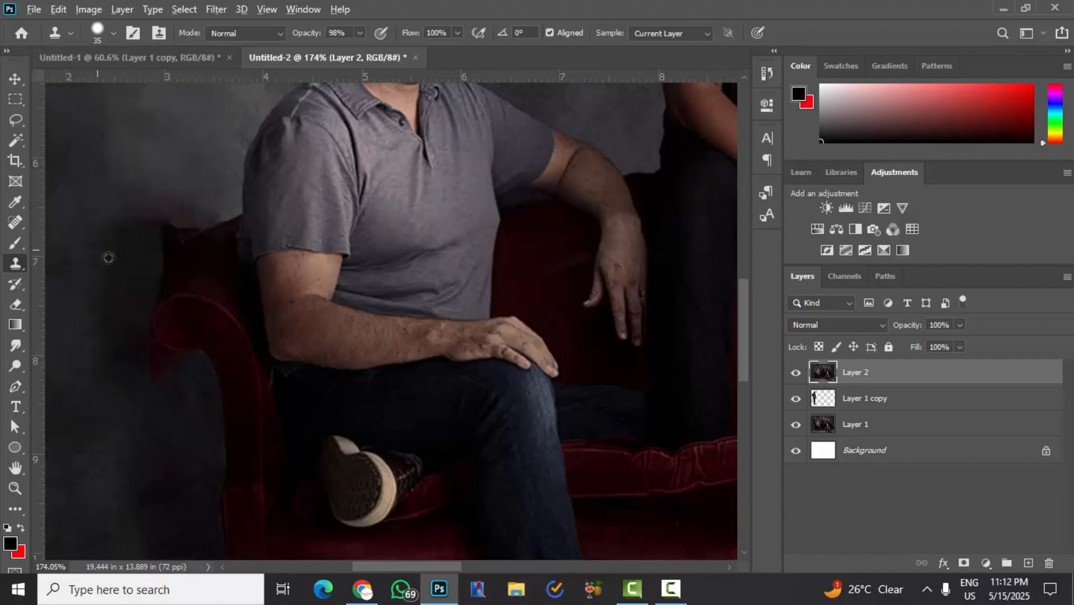
- Clone wall texture over the ragged red and dark edge of the sofa back, behind and above the curled armrest
{"action": "scroll", "coordinate": [109, 255], "scroll_direction": "up", "scroll_amount": 1}
{"action": "key", "text": "x"}
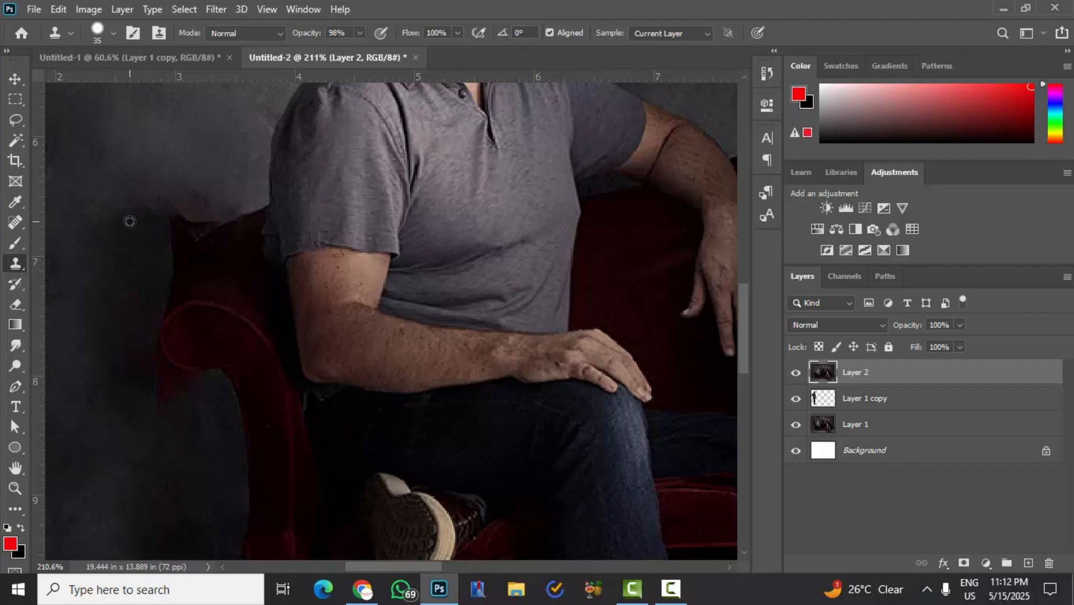
{"action": "left_click", "coordinate": [130, 221], "text": "alt"}
{"action": "mouse_move", "coordinate": [161, 223]}
{"action": "left_mouse_down"}
{"action": "mouse_move", "coordinate": [180, 227]}
{"action": "mouse_move", "coordinate": [175, 218]}
{"action": "mouse_move", "coordinate": [170, 230]}
{"action": "mouse_move", "coordinate": [189, 211]}
{"action": "mouse_move", "coordinate": [156, 249]}
{"action": "mouse_move", "coordinate": [131, 312]}
{"action": "mouse_move", "coordinate": [140, 386]}
{"action": "left_mouse_up"}
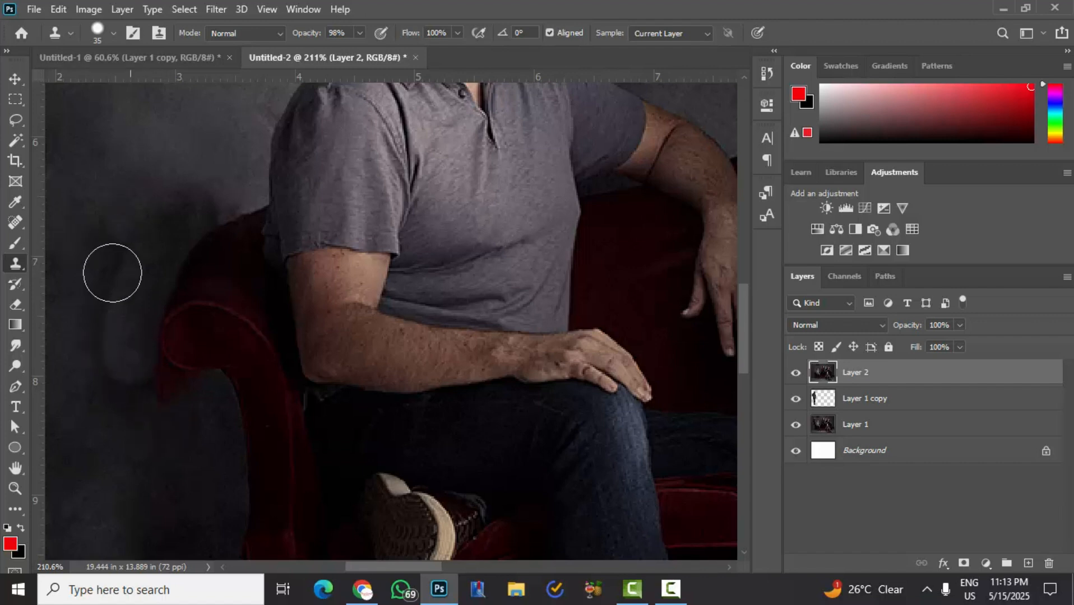
{"action": "mouse_move", "coordinate": [112, 273]}
{"action": "left_mouse_down"}
{"action": "mouse_move", "coordinate": [93, 303]}
{"action": "mouse_move", "coordinate": [101, 306]}
{"action": "left_mouse_up"}
{"action": "left_click_drag", "start_coordinate": [167, 415], "coordinate": [182, 405]}
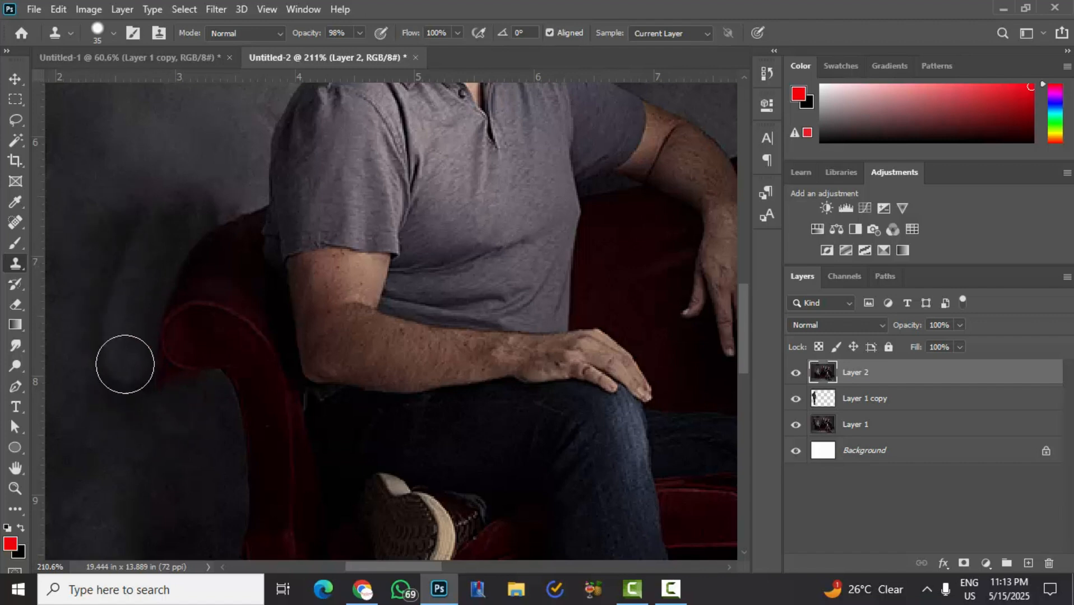
{"action": "key", "text": "ctrl+z"}
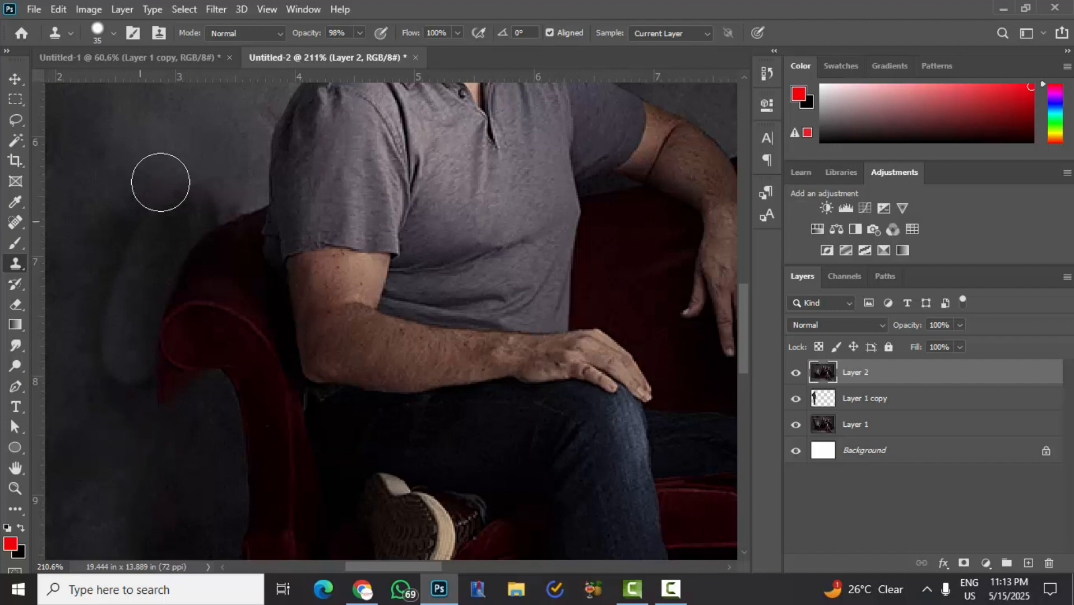
- Clone wall texture over the dark patch beside the armrest and the red smudge beneath its curl
{"action": "mouse_move", "coordinate": [131, 244]}
{"action": "left_mouse_down"}
{"action": "mouse_move", "coordinate": [112, 273]}
{"action": "mouse_move", "coordinate": [106, 345]}
{"action": "mouse_move", "coordinate": [177, 405]}
{"action": "mouse_move", "coordinate": [146, 423]}
{"action": "mouse_move", "coordinate": [98, 372]}
{"action": "mouse_move", "coordinate": [128, 351]}
{"action": "mouse_move", "coordinate": [135, 314]}
{"action": "mouse_move", "coordinate": [137, 367]}
{"action": "left_mouse_up"}
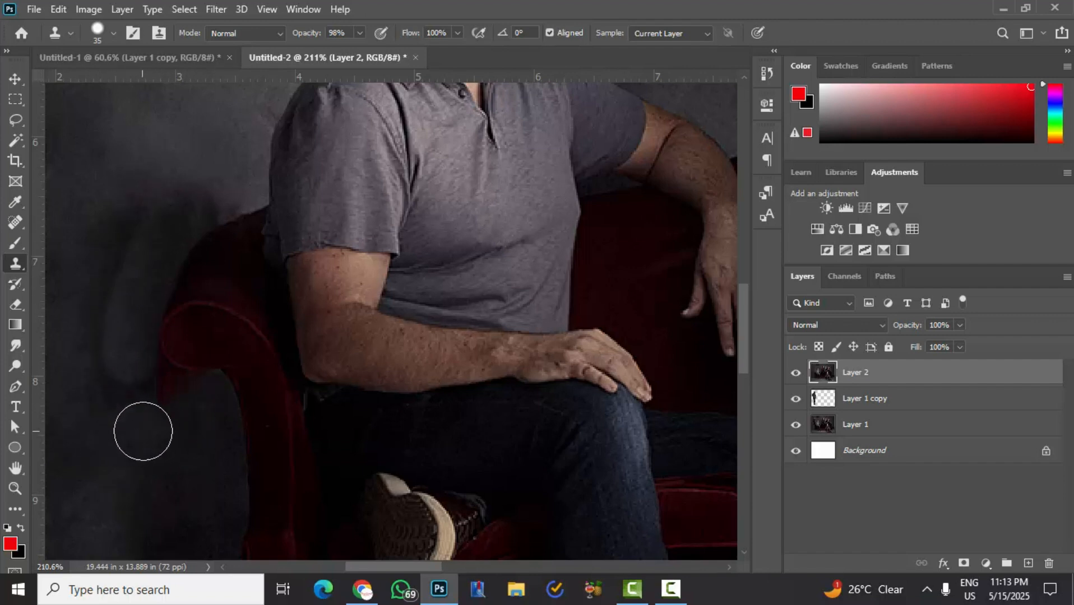
{"action": "left_click", "coordinate": [145, 435], "text": "alt"}
{"action": "mouse_move", "coordinate": [192, 412]}
{"action": "left_mouse_down"}
{"action": "mouse_move", "coordinate": [137, 378]}
{"action": "mouse_move", "coordinate": [140, 386]}
{"action": "left_mouse_up"}
- Clean the outer contour of the armrest curl by cloning wall along its edge with a 15 px brush
{"action": "scroll", "coordinate": [174, 362], "scroll_direction": "up", "scroll_amount": 5}
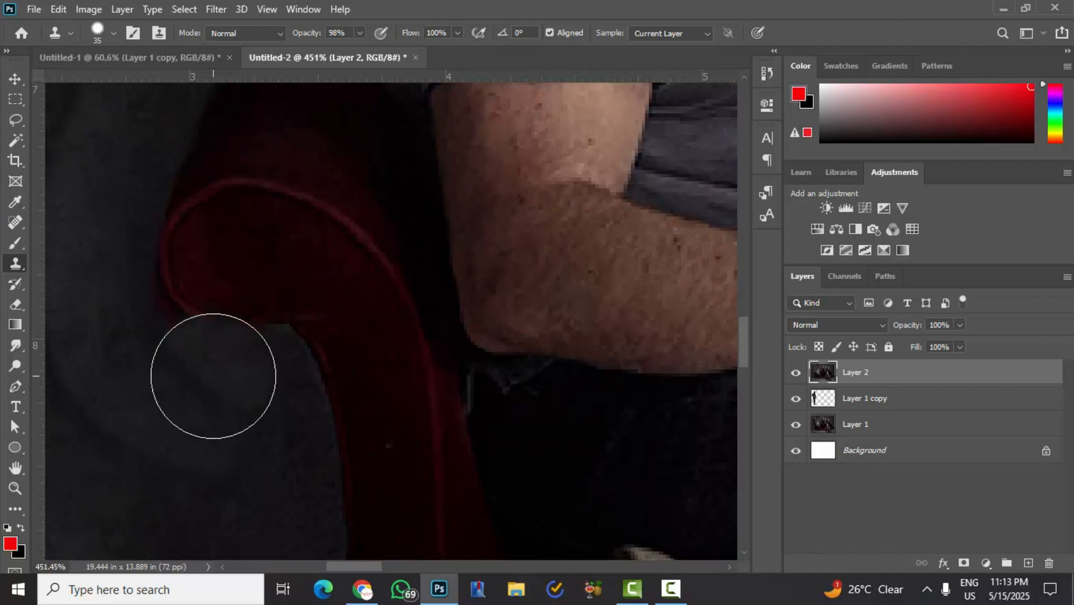
{"action": "key", "text": "bracketleft"}
{"action": "key", "text": "bracketleft"}
{"action": "key", "text": "bracketleft"}
{"action": "key", "text": "bracketleft"}
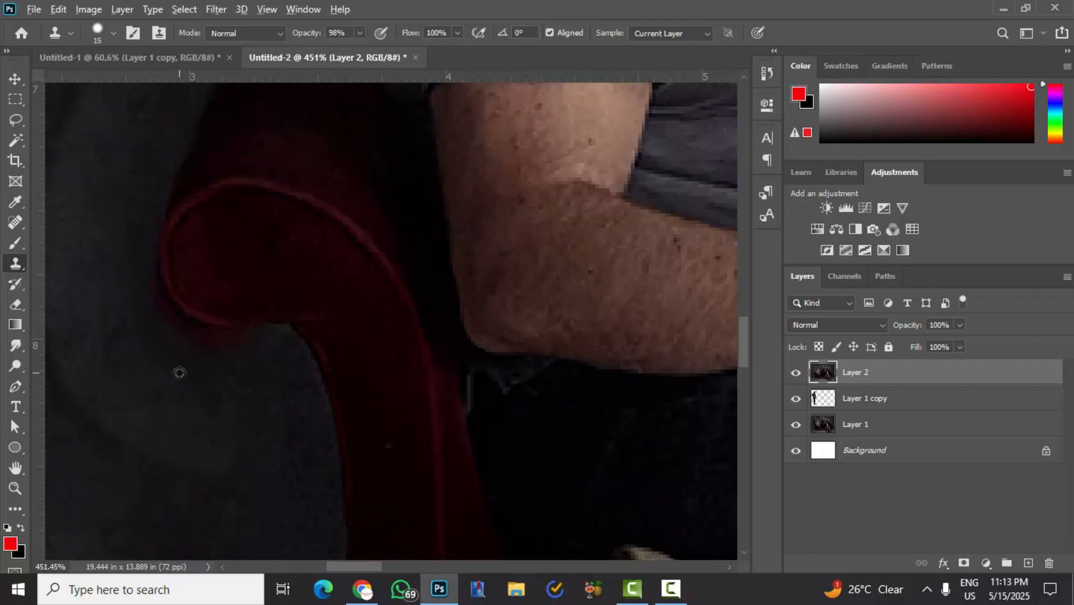
{"action": "mouse_move", "coordinate": [220, 364]}
{"action": "left_mouse_down"}
{"action": "mouse_move", "coordinate": [147, 320]}
{"action": "mouse_move", "coordinate": [123, 261]}
{"action": "left_mouse_up"}
{"action": "left_click_drag", "start_coordinate": [177, 370], "coordinate": [260, 361]}
{"action": "scroll", "coordinate": [180, 391], "scroll_direction": "down", "scroll_amount": 6}
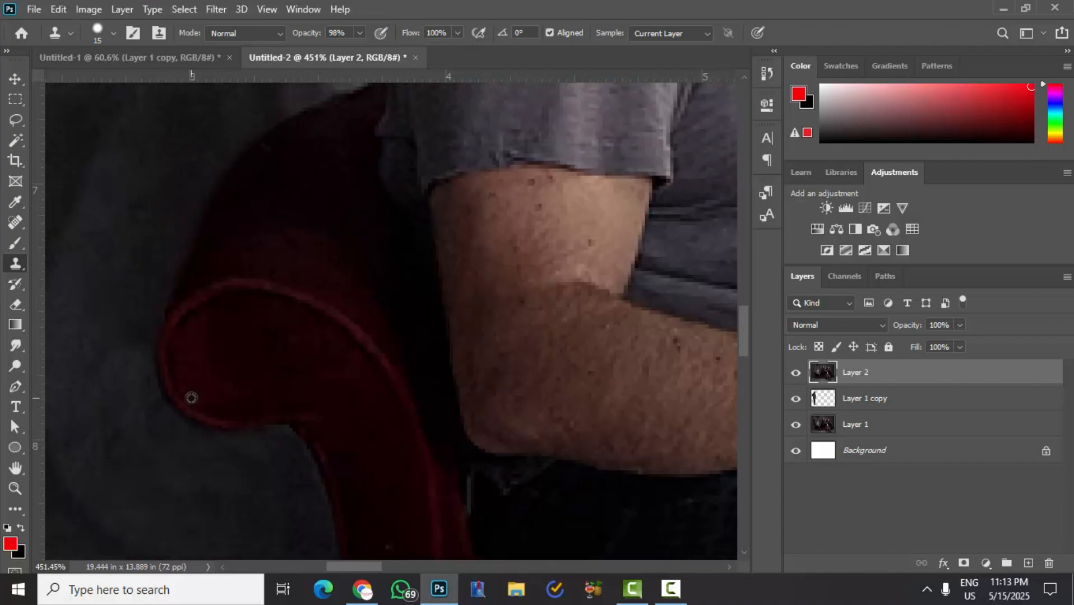
{"action": "left_click_drag", "start_coordinate": [169, 390], "coordinate": [226, 350]}
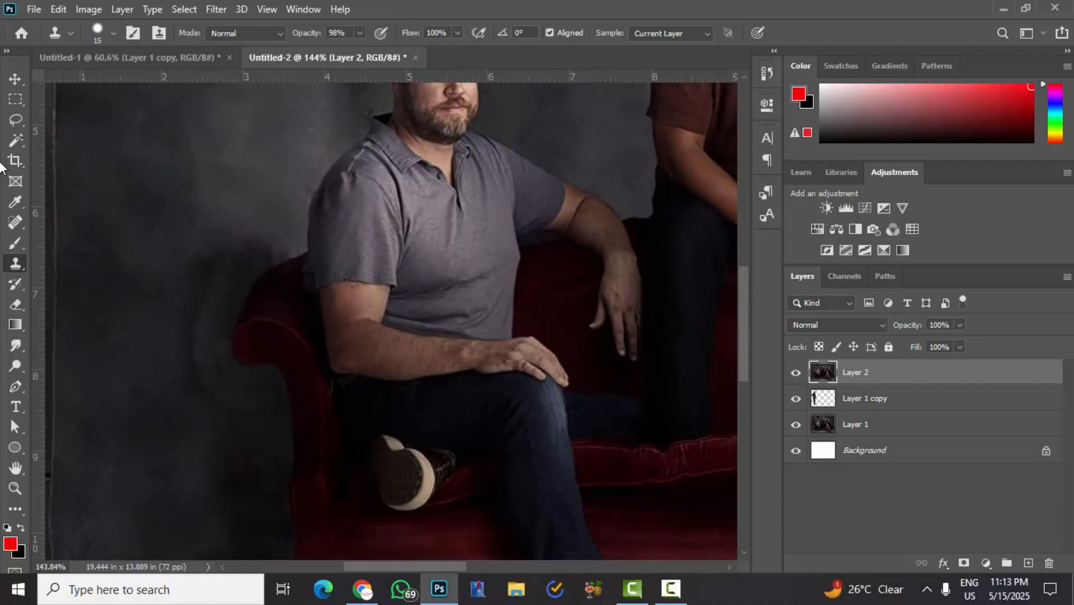
- Smooth the dark cloned patches on the wall beside and above the armrest with a size 50 Spot Healing Brush
{"action": "left_click", "coordinate": [18, 219]}
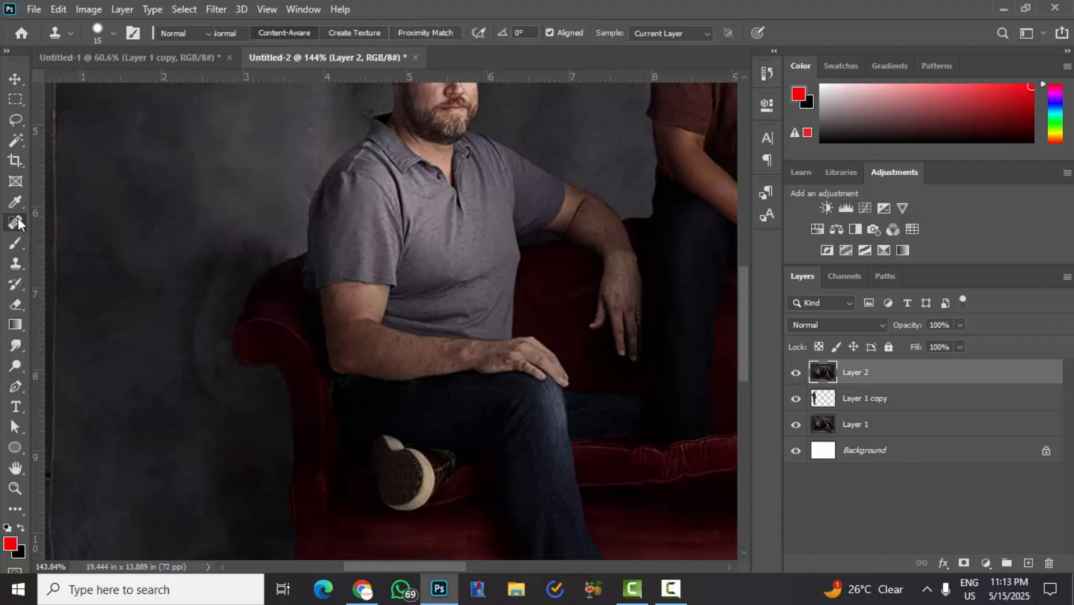
{"action": "left_click", "coordinate": [88, 222]}
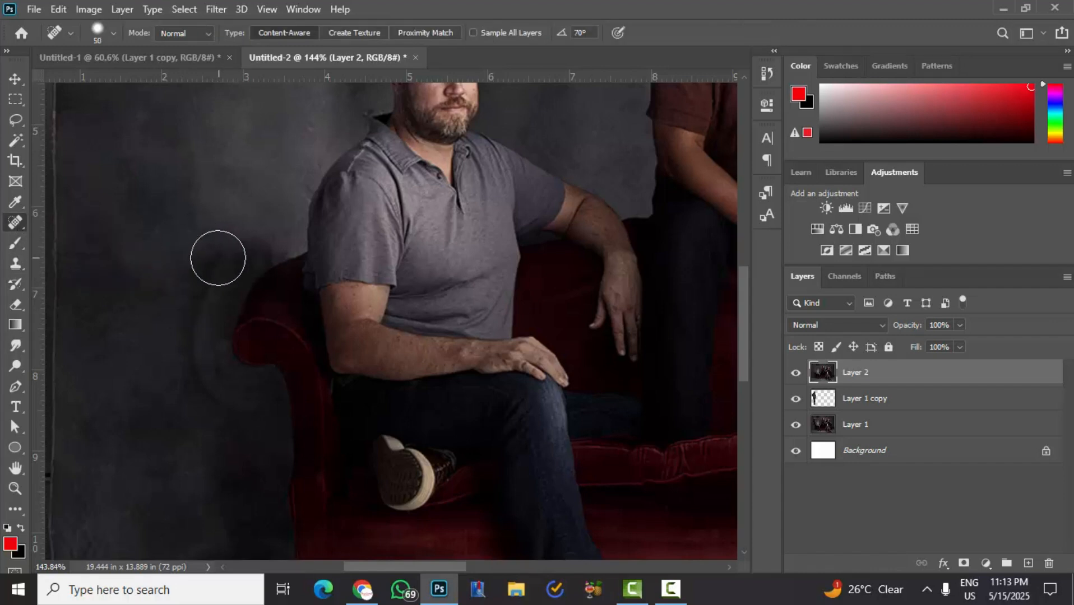
{"action": "mouse_move", "coordinate": [215, 256]}
{"action": "left_mouse_down"}
{"action": "mouse_move", "coordinate": [189, 304]}
{"action": "mouse_move", "coordinate": [201, 387]}
{"action": "mouse_move", "coordinate": [259, 421]}
{"action": "mouse_move", "coordinate": [180, 422]}
{"action": "left_mouse_up"}
{"action": "left_click_drag", "start_coordinate": [217, 270], "coordinate": [252, 230]}
{"action": "left_click_drag", "start_coordinate": [264, 226], "coordinate": [241, 256]}
- Switch to the Clone Stamp tool and set its brush to 60 px with a lower hardness
{"action": "scroll", "coordinate": [189, 376], "scroll_direction": "down", "scroll_amount": 3}
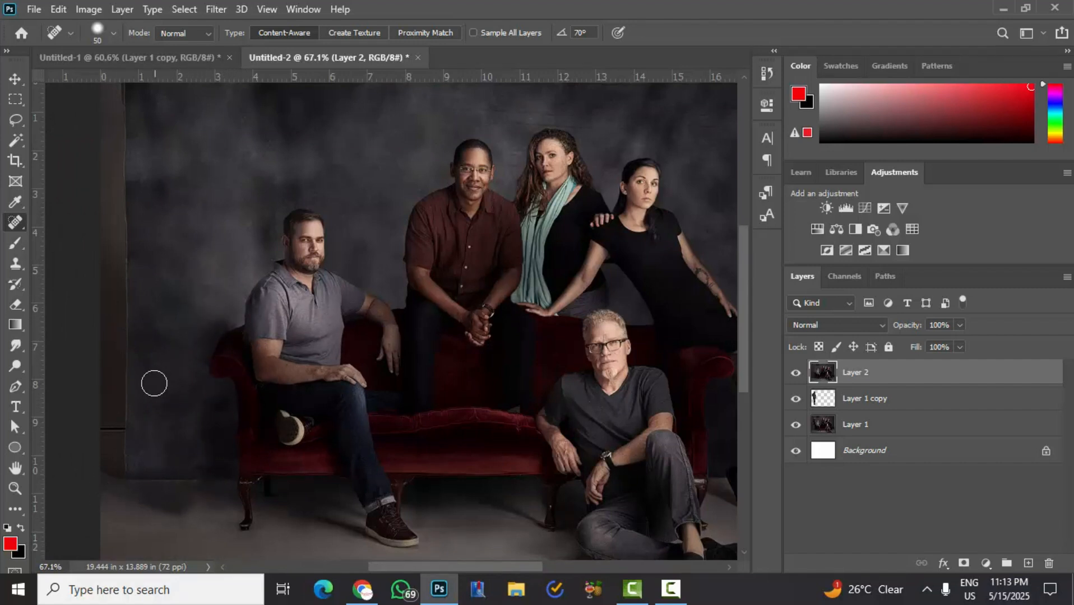
{"action": "scroll", "coordinate": [209, 483], "scroll_direction": "up", "scroll_amount": 1}
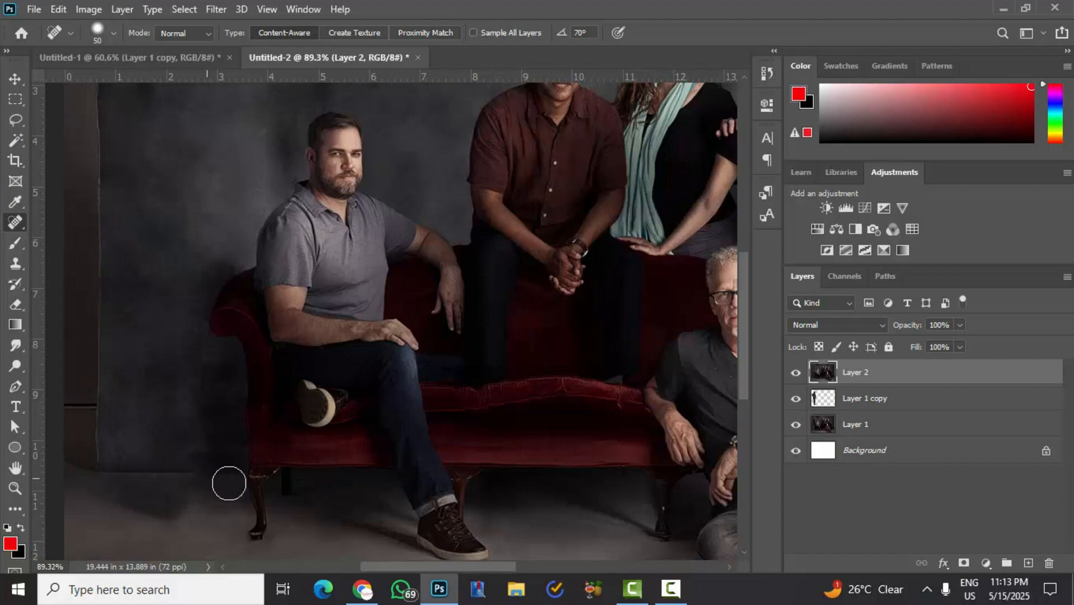
{"action": "scroll", "coordinate": [187, 478], "scroll_direction": "up", "scroll_amount": 1}
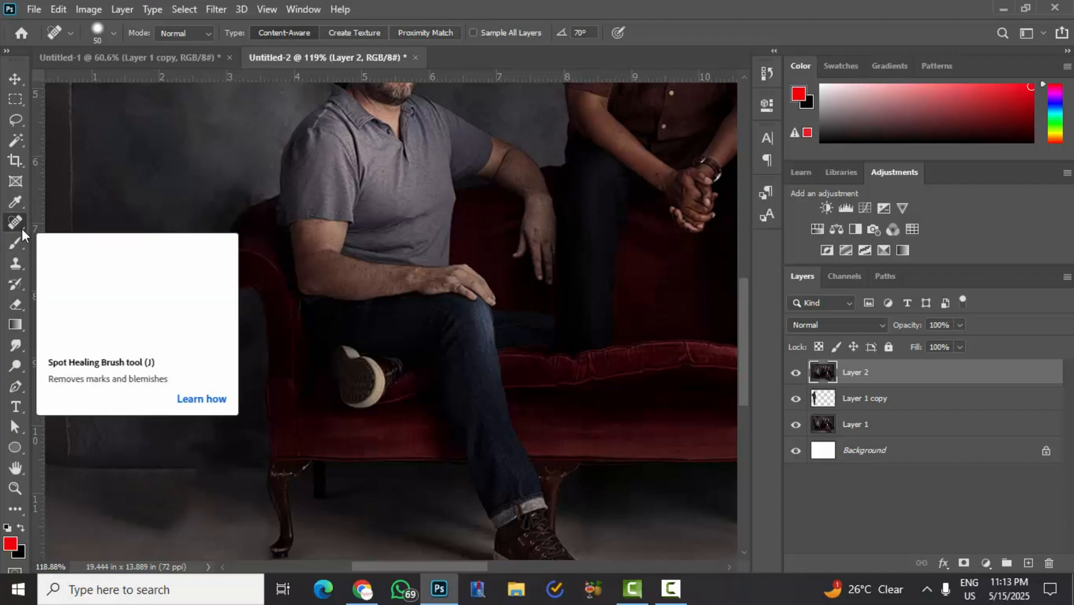
{"action": "left_click_drag", "start_coordinate": [17, 268], "coordinate": [26, 266]}
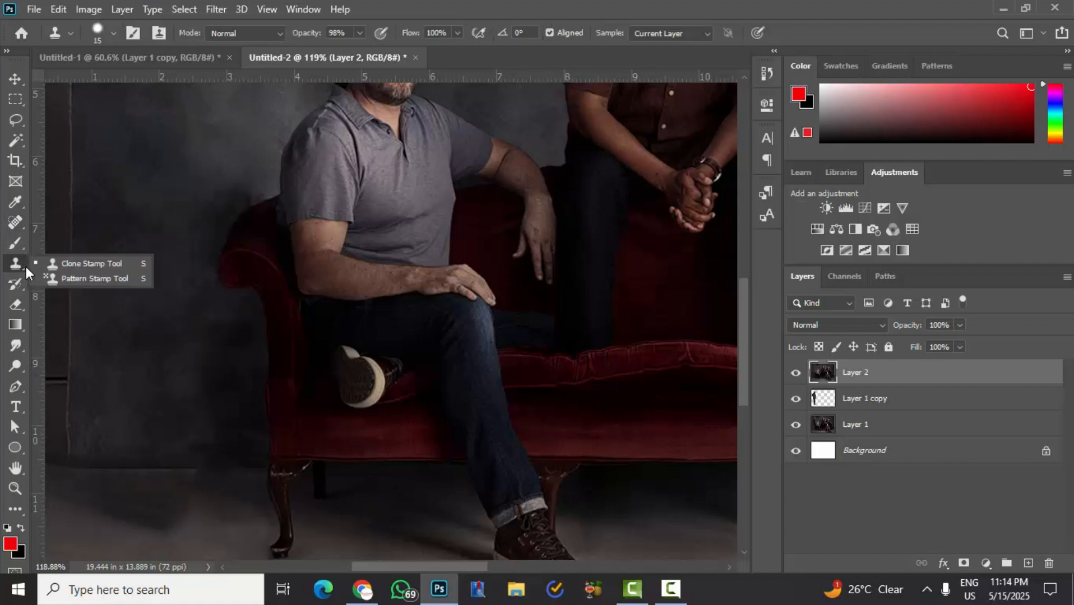
{"action": "left_click", "coordinate": [26, 266]}
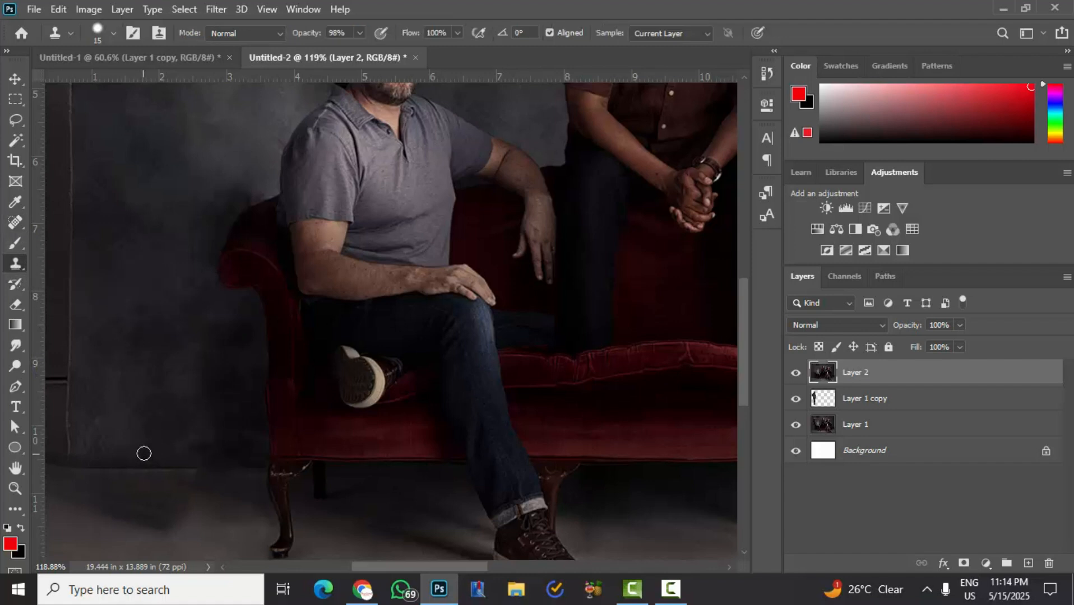
{"action": "key", "text": "bracketright"}
{"action": "key", "text": "bracketright"}
{"action": "key", "text": "bracketright"}
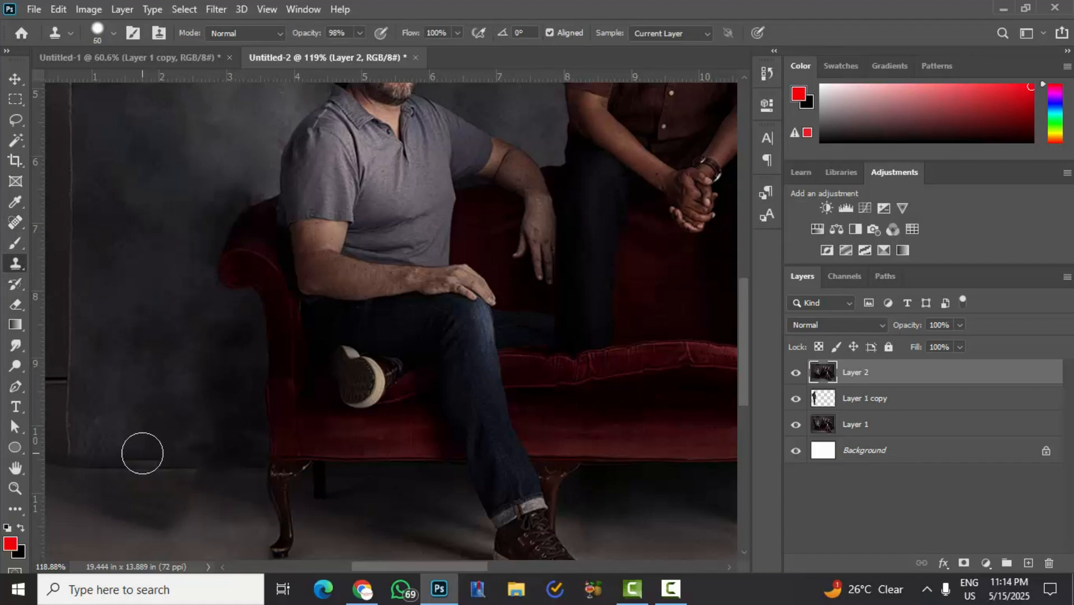
{"action": "left_click", "coordinate": [113, 35]}
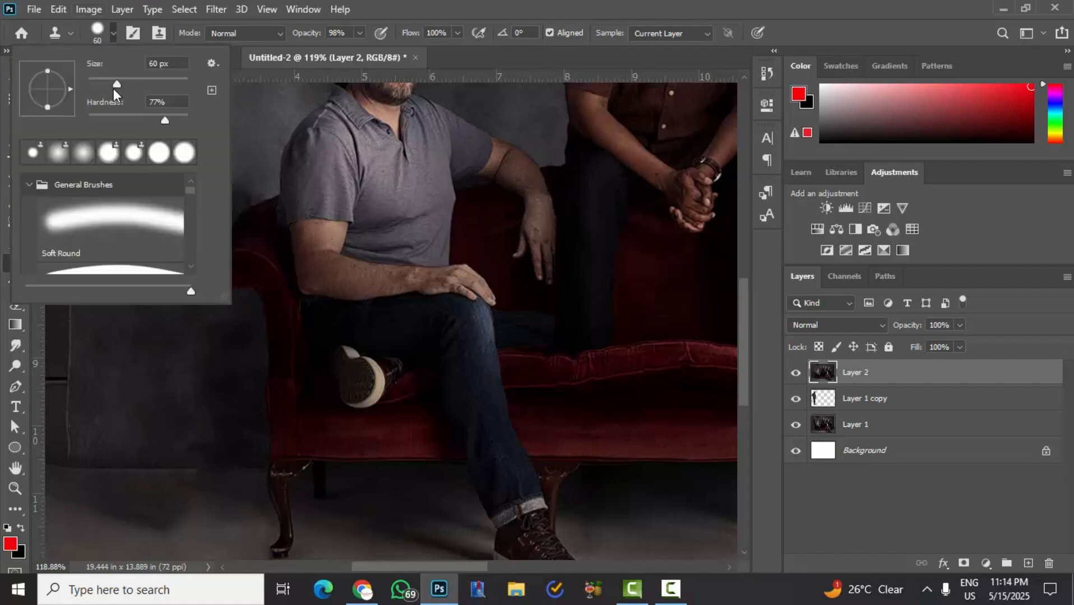
{"action": "mouse_move", "coordinate": [165, 118]}
{"action": "left_mouse_down"}
{"action": "mouse_move", "coordinate": [118, 126]}
{"action": "mouse_move", "coordinate": [150, 126]}
{"action": "left_mouse_up"}
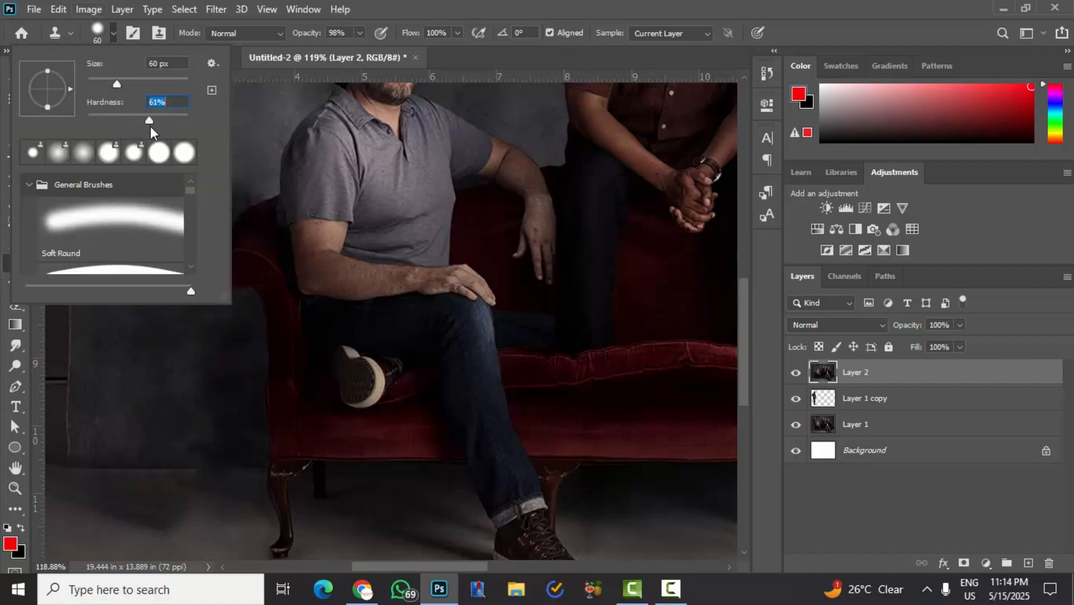
{"action": "left_click", "coordinate": [464, 66]}
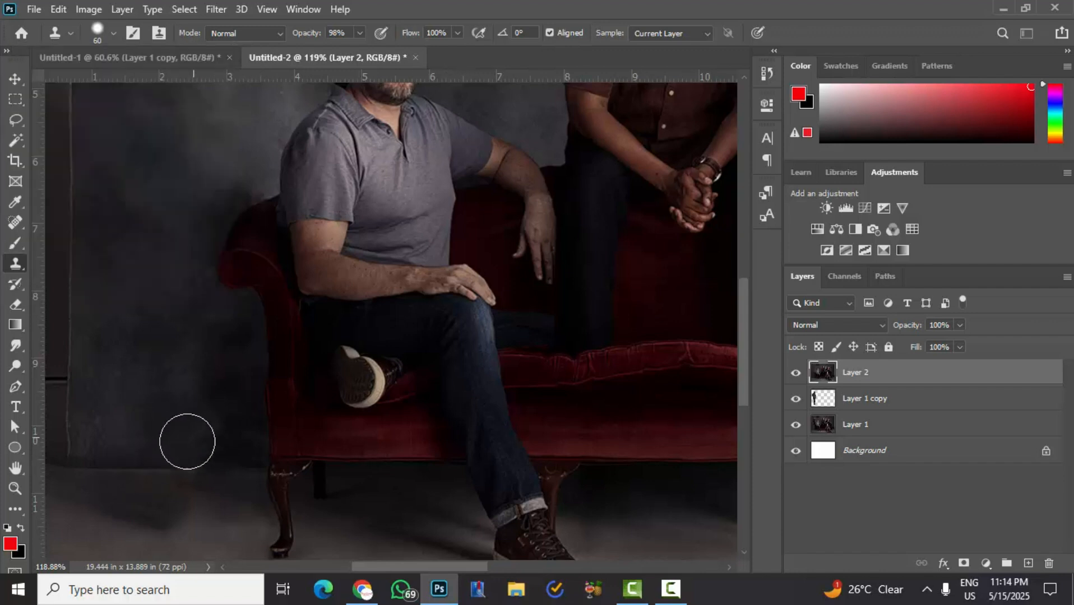
- Clone the line where the backdrop meets the floor across the filled area up to the sofa's front leg
{"action": "left_click", "coordinate": [158, 469], "text": "alt"}
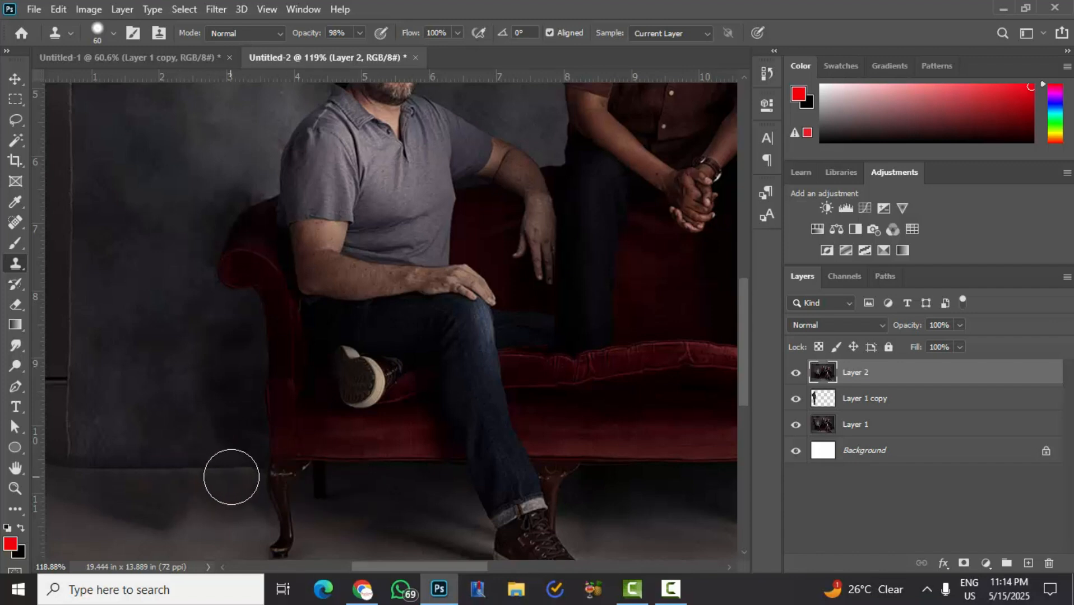
{"action": "scroll", "coordinate": [143, 518], "scroll_direction": "down", "scroll_amount": 2}
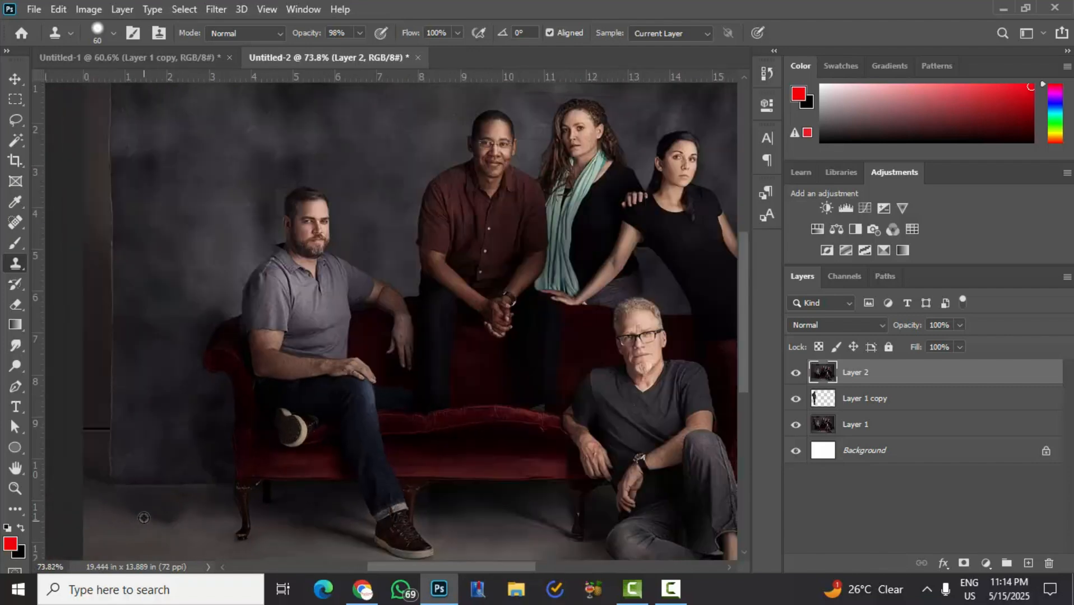
{"action": "scroll", "coordinate": [143, 517], "scroll_direction": "down", "scroll_amount": 2}
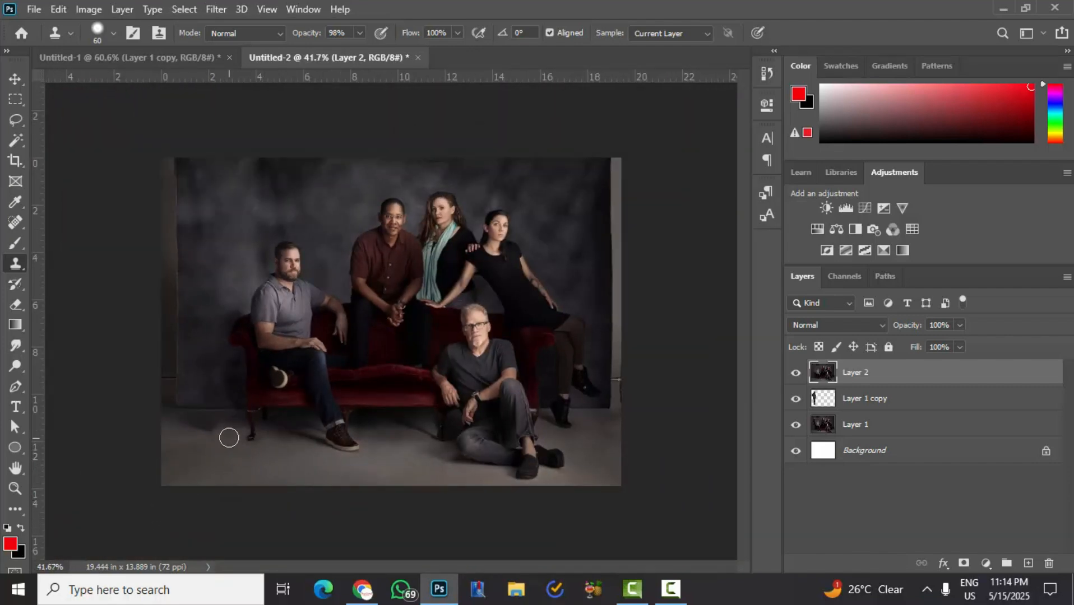
- Move the original photo layer, Layer 1, to the top of the layer stack
{"action": "left_click", "coordinate": [14, 80]}
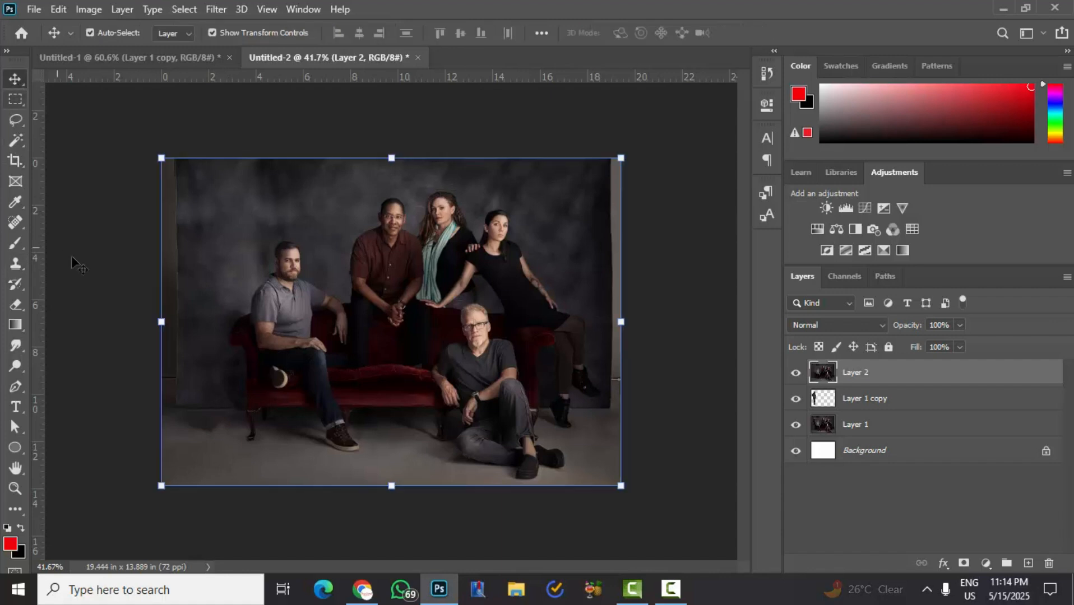
{"action": "left_click", "coordinate": [106, 255]}
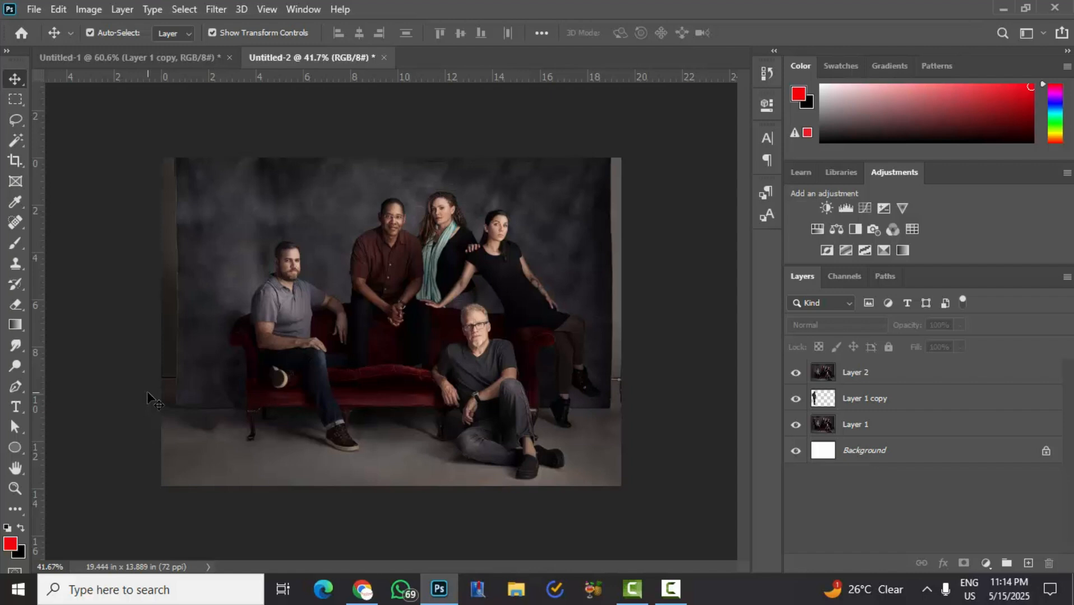
{"action": "left_click", "coordinate": [828, 429]}
{"action": "left_click_drag", "start_coordinate": [828, 429], "coordinate": [834, 376]}
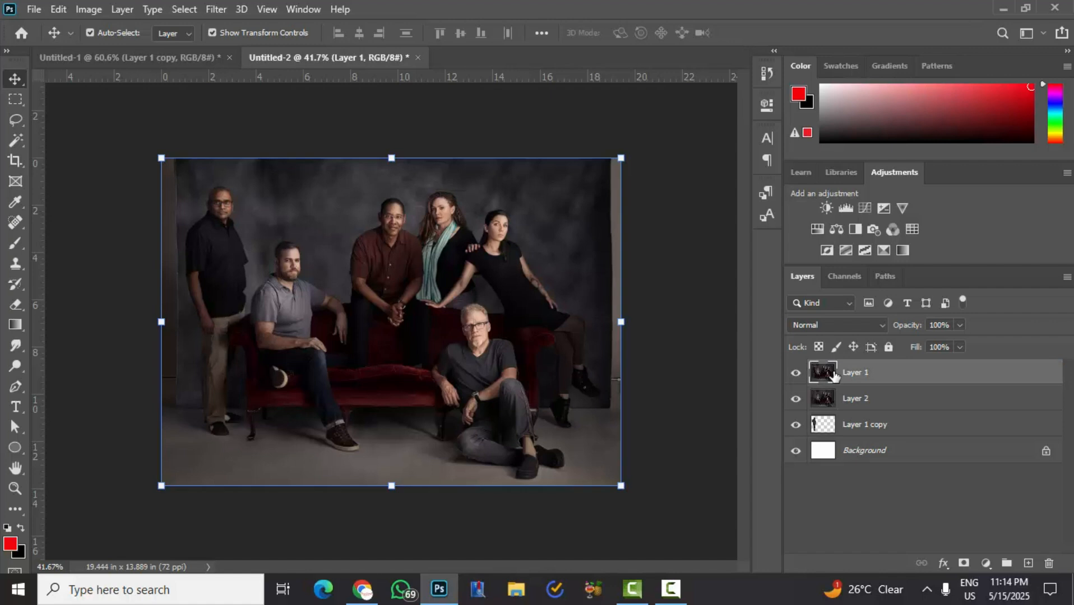
- Toggle the visibility of Layer 1 to compare the group photo before and after the man's removal
{"action": "left_click", "coordinate": [796, 373]}
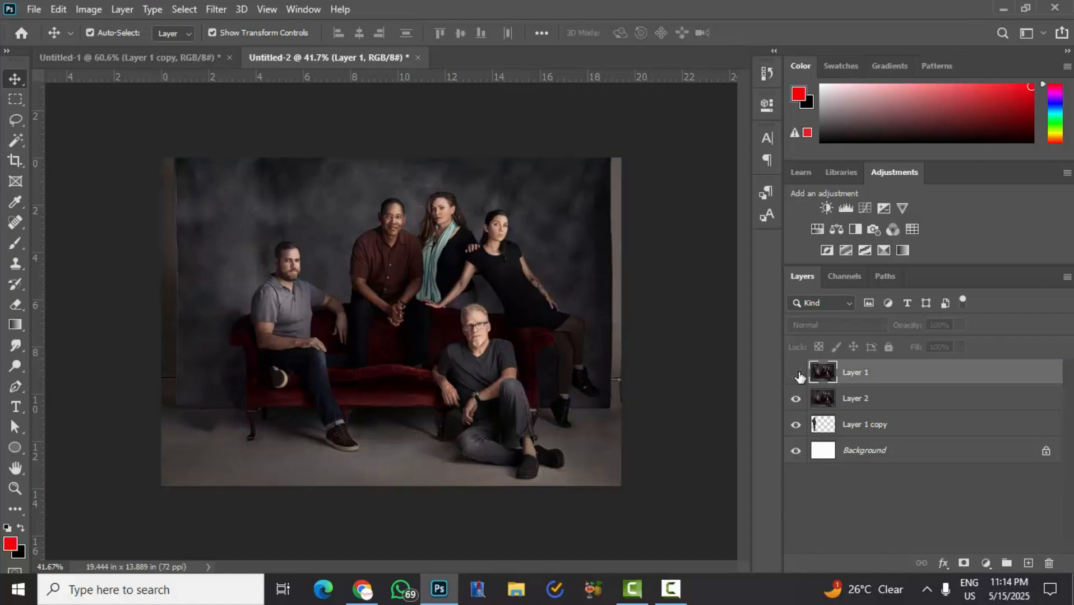
{"action": "left_click", "coordinate": [796, 374]}
{"action": "left_click", "coordinate": [797, 374]}
{"action": "left_click", "coordinate": [797, 375]}
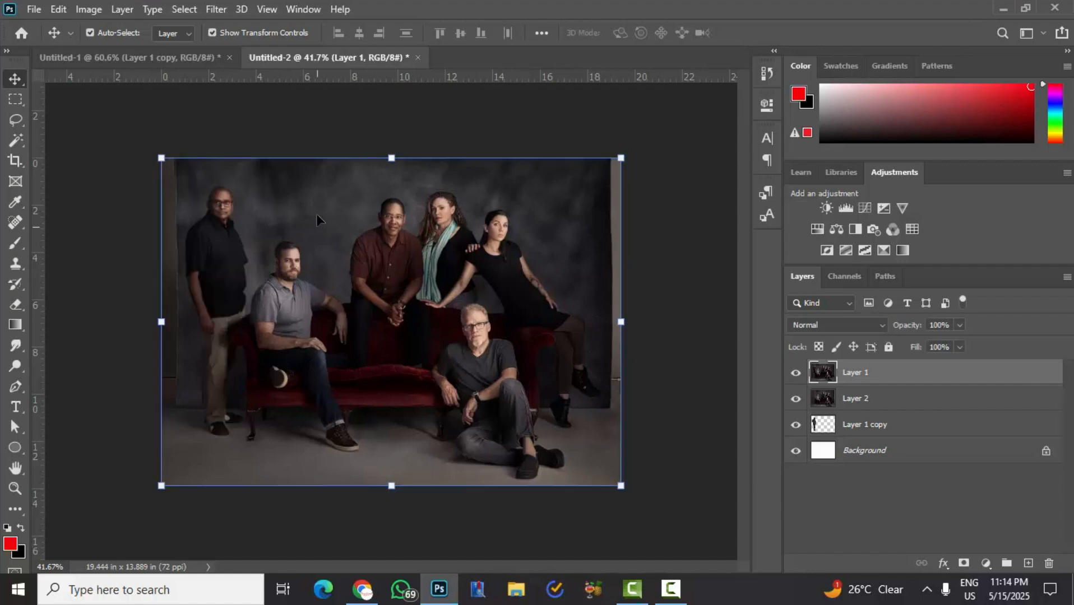
- Switch to the Untitled-1 document and toggle Layer 1 copy's visibility to compare the autumn photo with and without the girl
{"action": "left_click", "coordinate": [127, 57]}
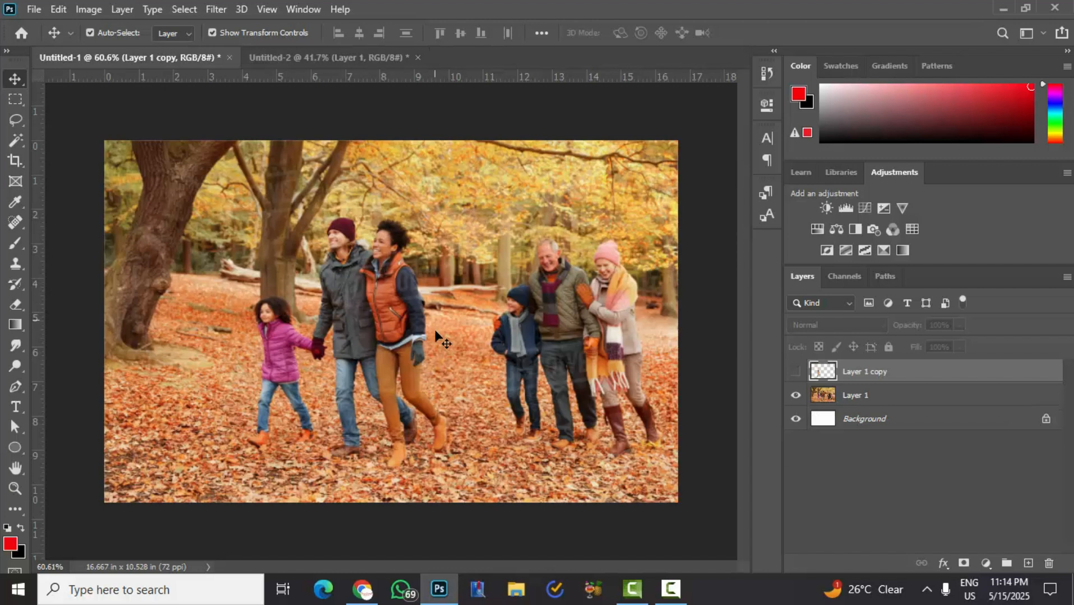
{"action": "left_click", "coordinate": [819, 397]}
{"action": "left_click", "coordinate": [819, 379]}
{"action": "left_click", "coordinate": [795, 373]}
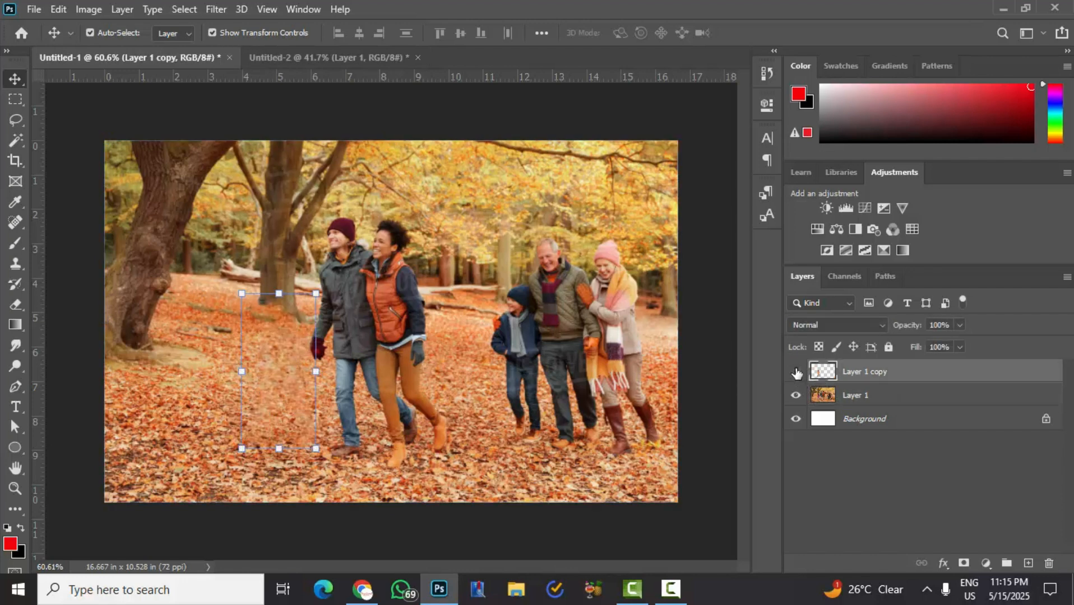
{"action": "left_click", "coordinate": [796, 373]}
{"action": "left_click", "coordinate": [796, 373]}
{"action": "left_click", "coordinate": [796, 373]}
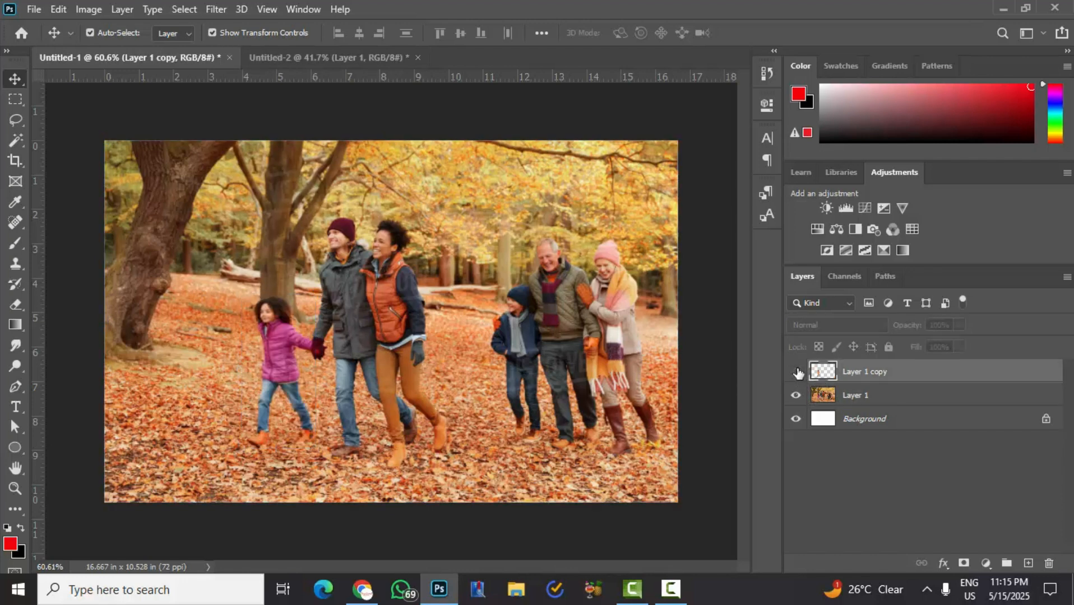
{"action": "left_click", "coordinate": [796, 373]}
{"action": "left_click", "coordinate": [796, 373]}
{"action": "left_click", "coordinate": [796, 372]}
{"action": "scroll", "coordinate": [317, 340], "scroll_direction": "up", "scroll_amount": 4}
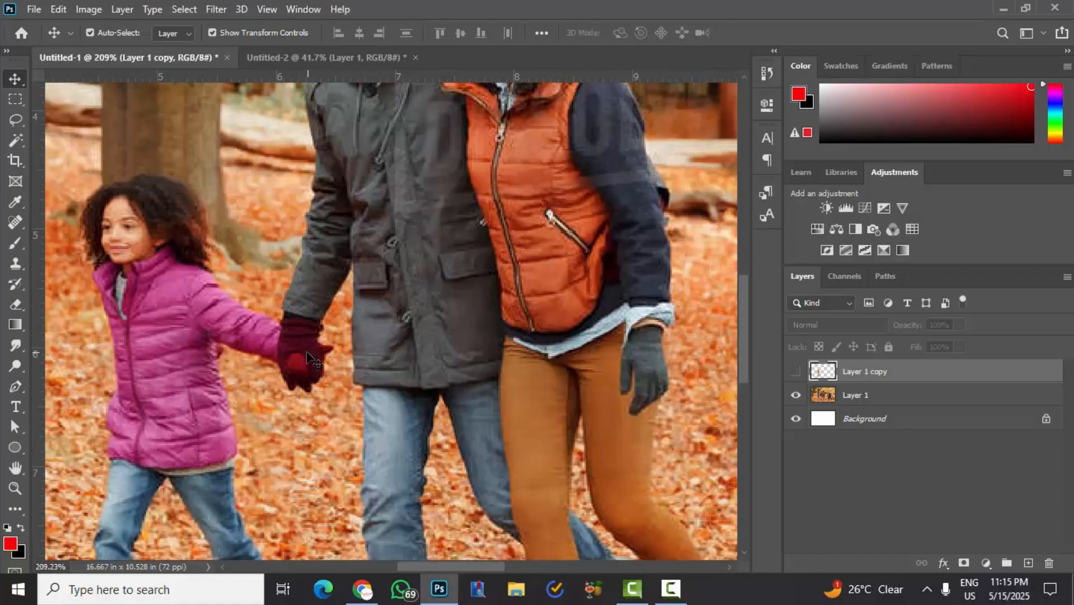
{"action": "scroll", "coordinate": [95, 406], "scroll_direction": "down", "scroll_amount": 4}
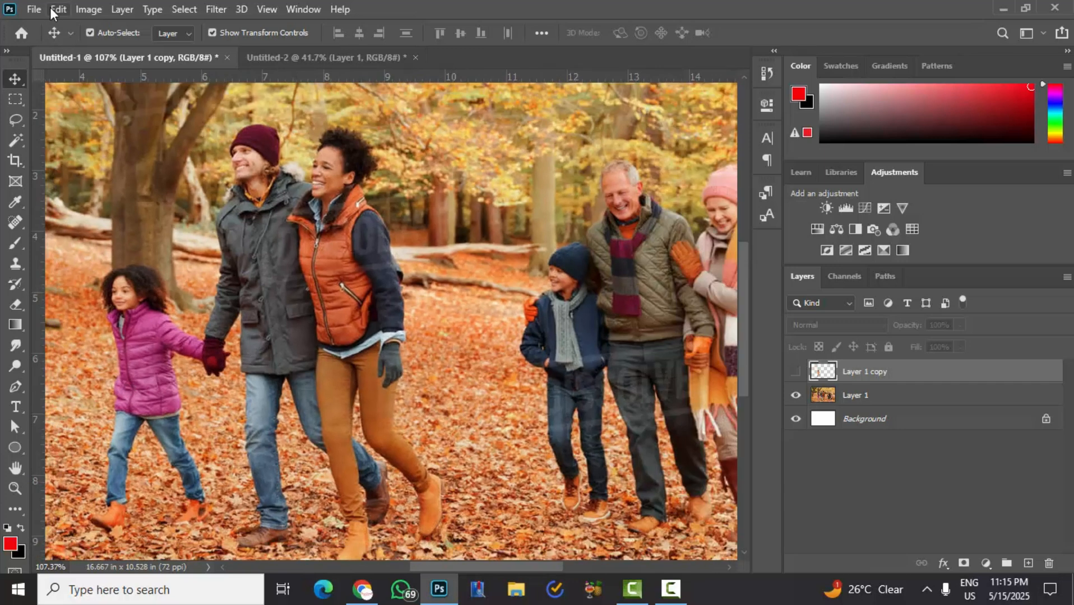
{"action": "left_click", "coordinate": [57, 9]}
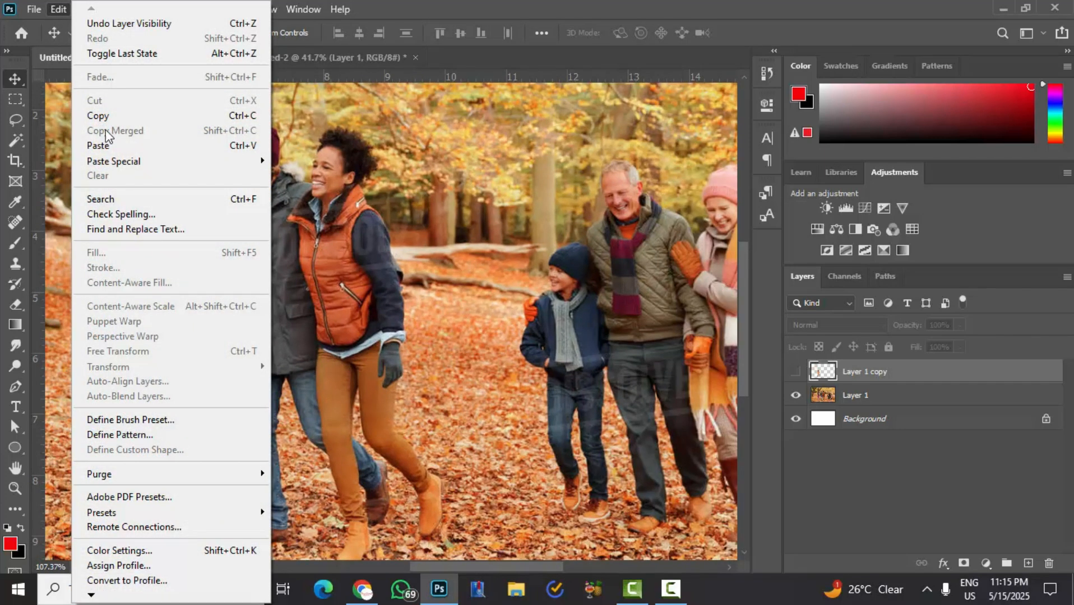
{"action": "left_click", "coordinate": [60, 9]}
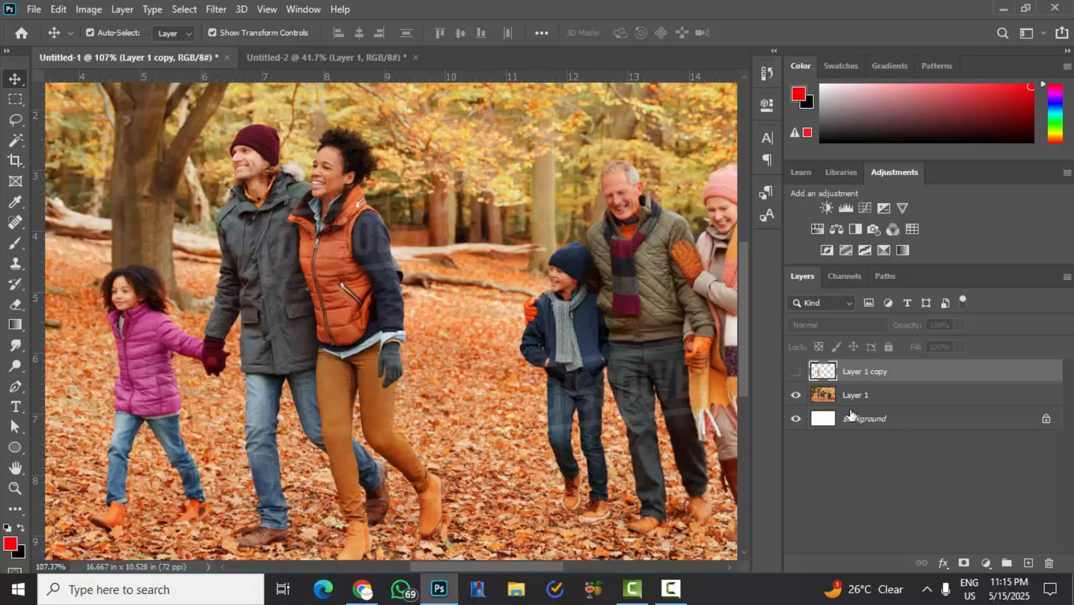
- Toggle Layer 1 copy's visibility repeatedly to compare the autumn photo before and after the girl's removal, leaving the layer shown
{"action": "left_click", "coordinate": [794, 373]}
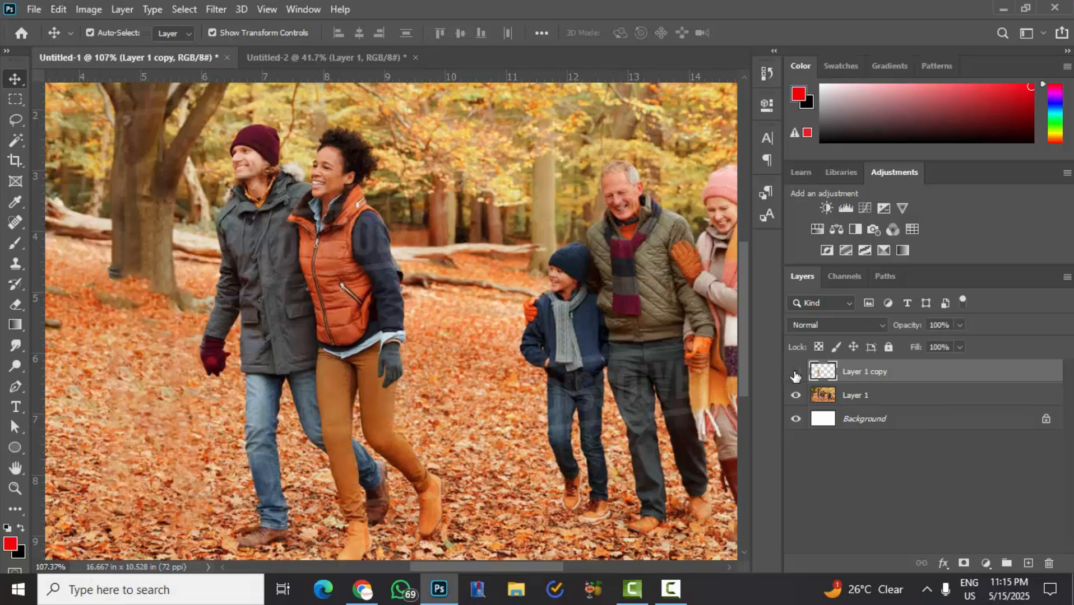
{"action": "left_click", "coordinate": [795, 373]}
{"action": "left_click", "coordinate": [795, 373]}
{"action": "left_click", "coordinate": [794, 374]}
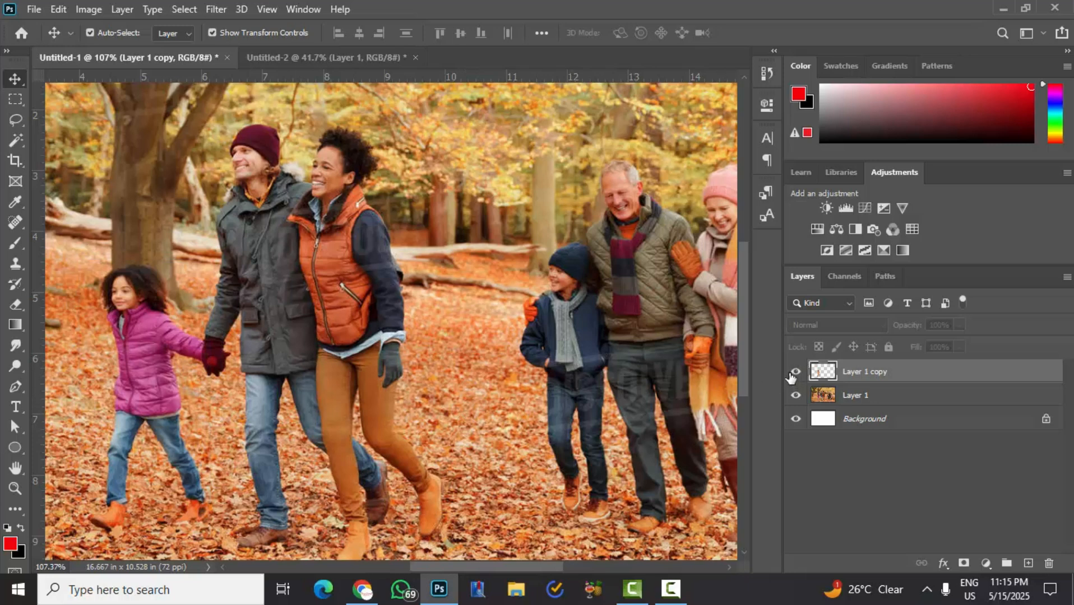
{"action": "left_click", "coordinate": [795, 373]}
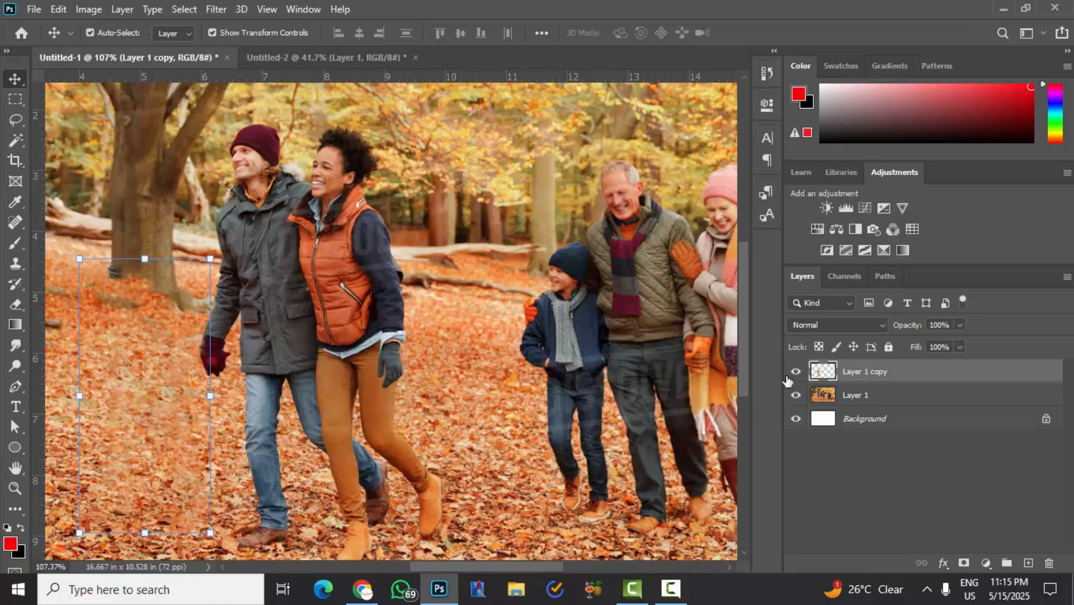
- Deselect the layer and examine the retouched leaves beside the man's red glove, both close up and in the whole photo
{"action": "scroll", "coordinate": [294, 353], "scroll_direction": "down", "scroll_amount": 5}
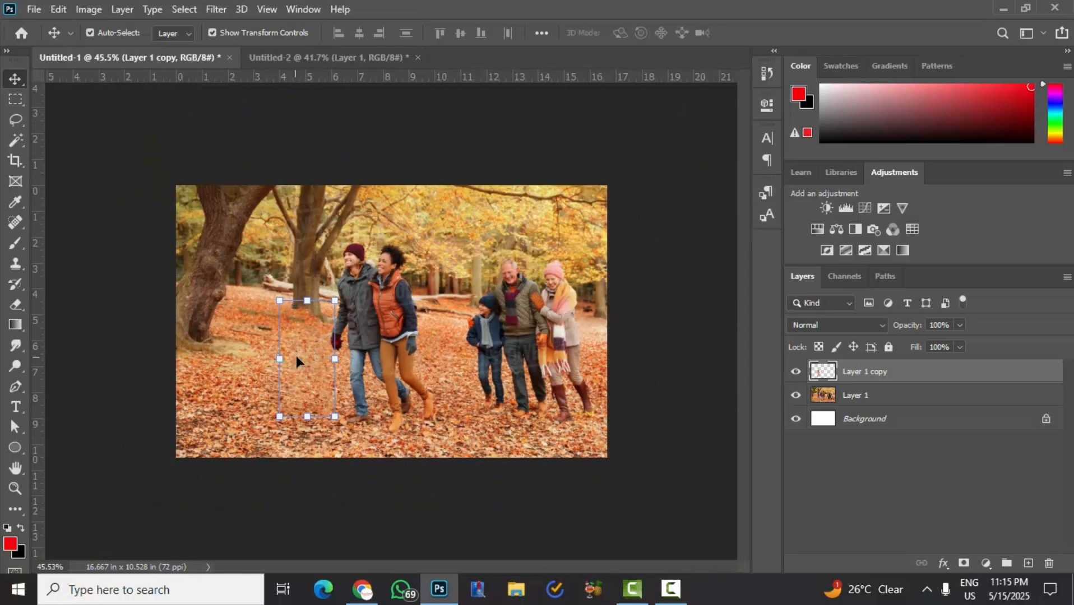
{"action": "left_click", "coordinate": [340, 138]}
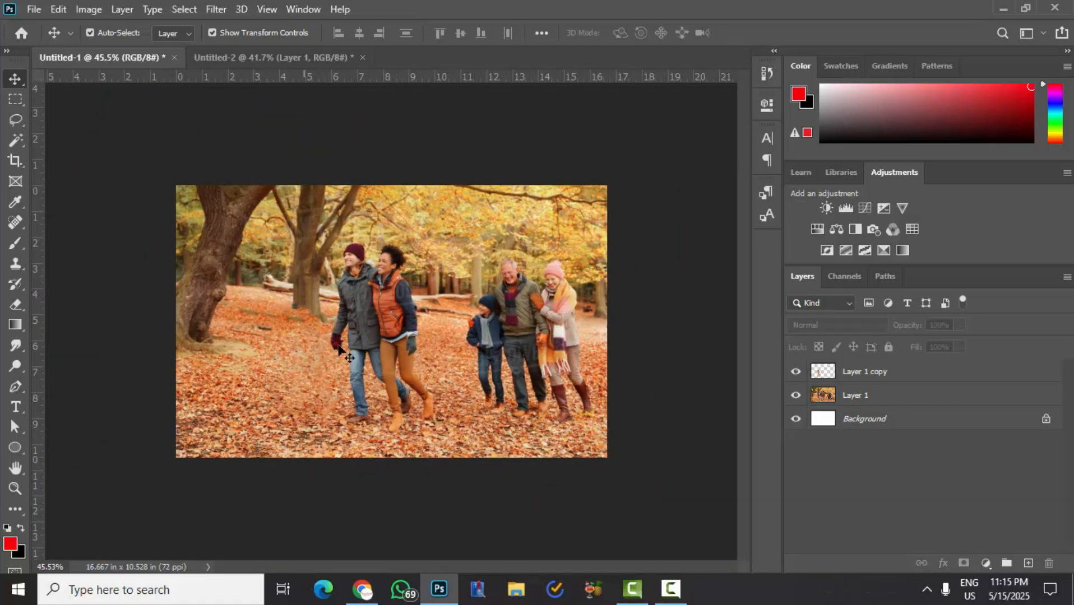
{"action": "scroll", "coordinate": [337, 343], "scroll_direction": "up", "scroll_amount": 5}
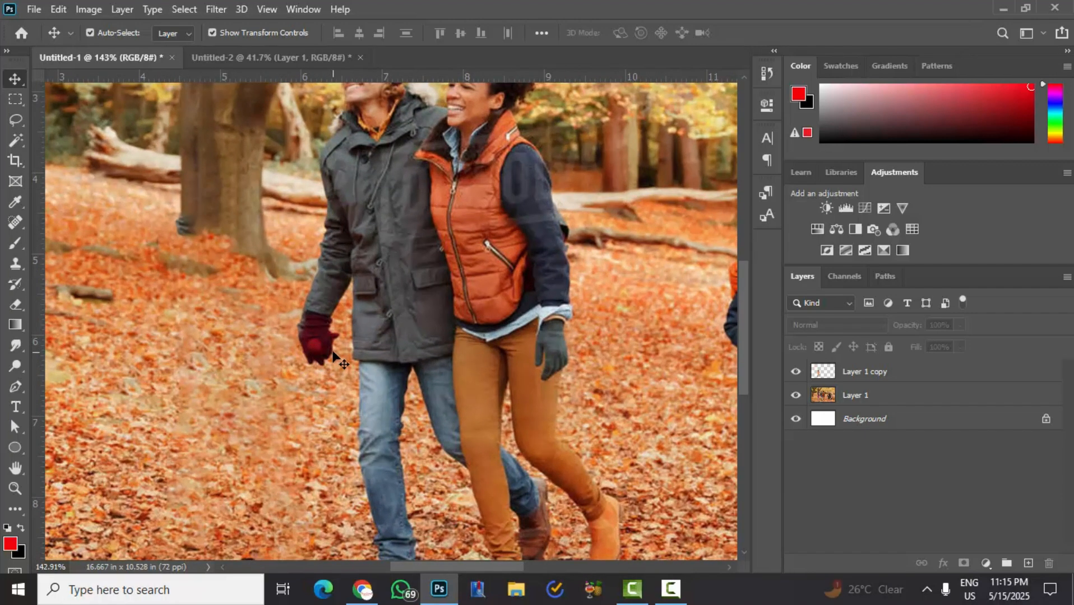
{"action": "scroll", "coordinate": [316, 350], "scroll_direction": "down", "scroll_amount": 5}
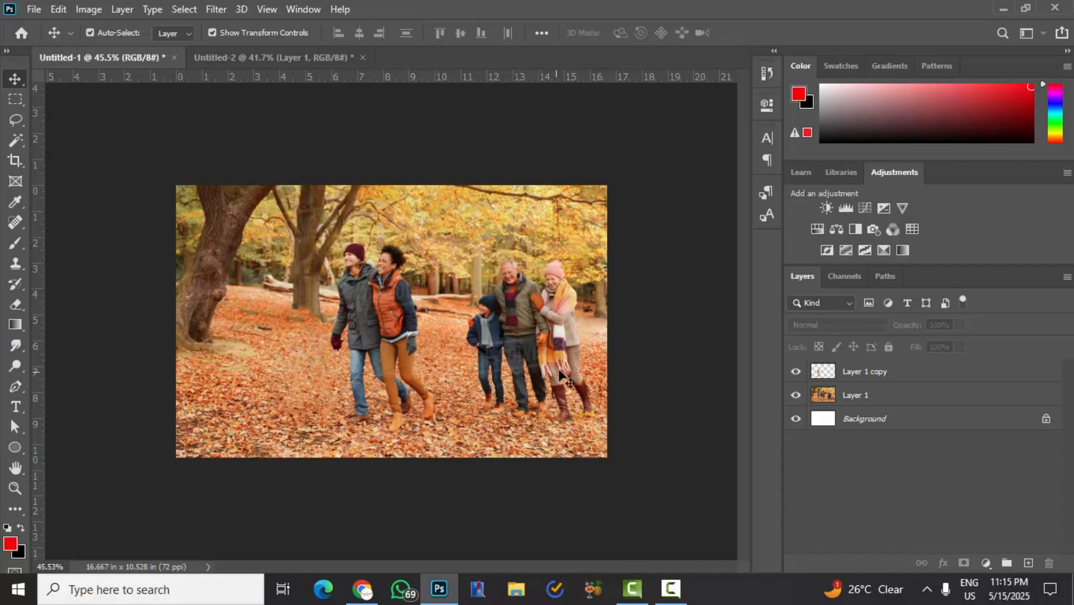
- Switch to the Untitled-2 document, hide Layer 1 to show the group photo without the standing man, and deselect the layer
{"action": "left_click", "coordinate": [261, 60]}
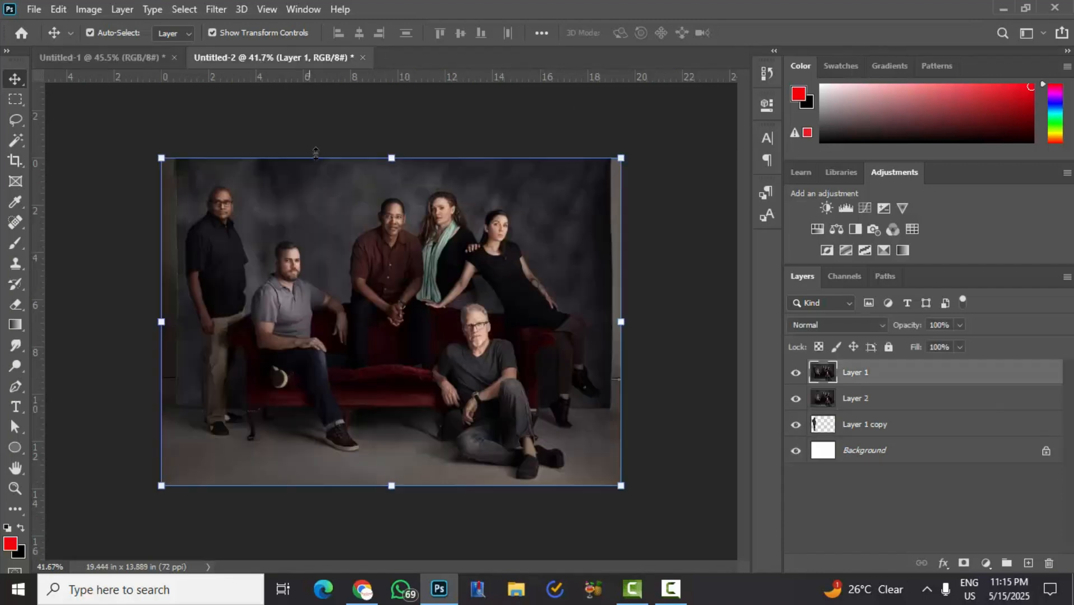
{"action": "left_click", "coordinate": [798, 373]}
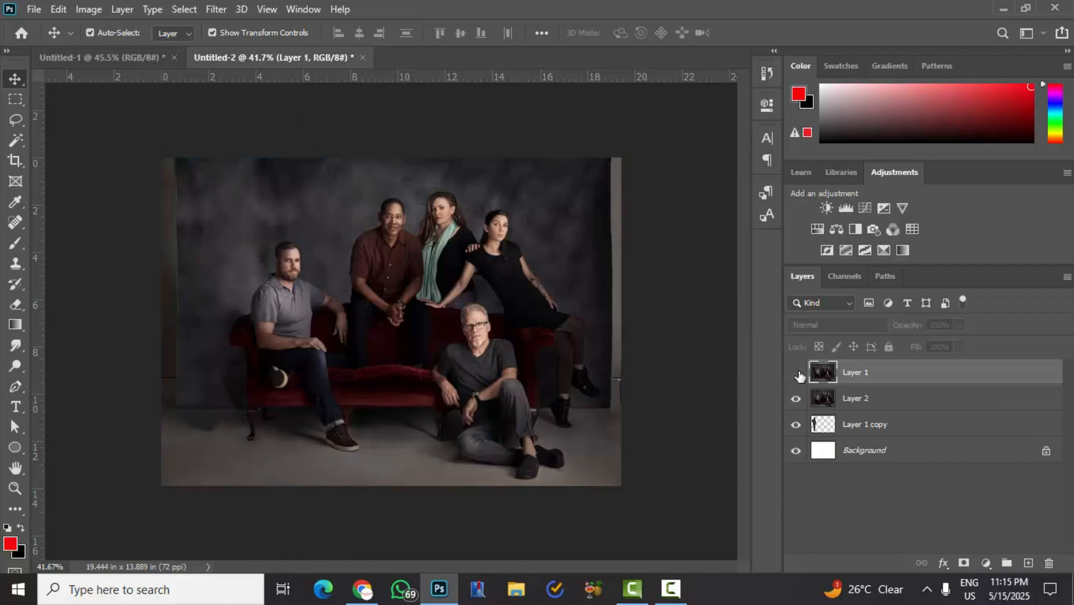
{"action": "left_click", "coordinate": [674, 362]}
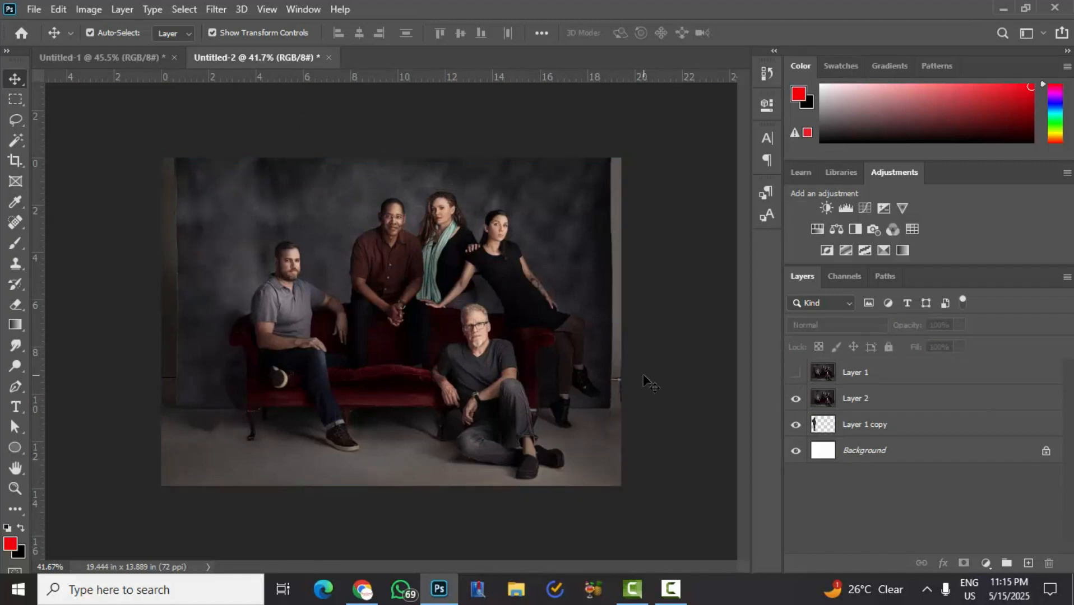